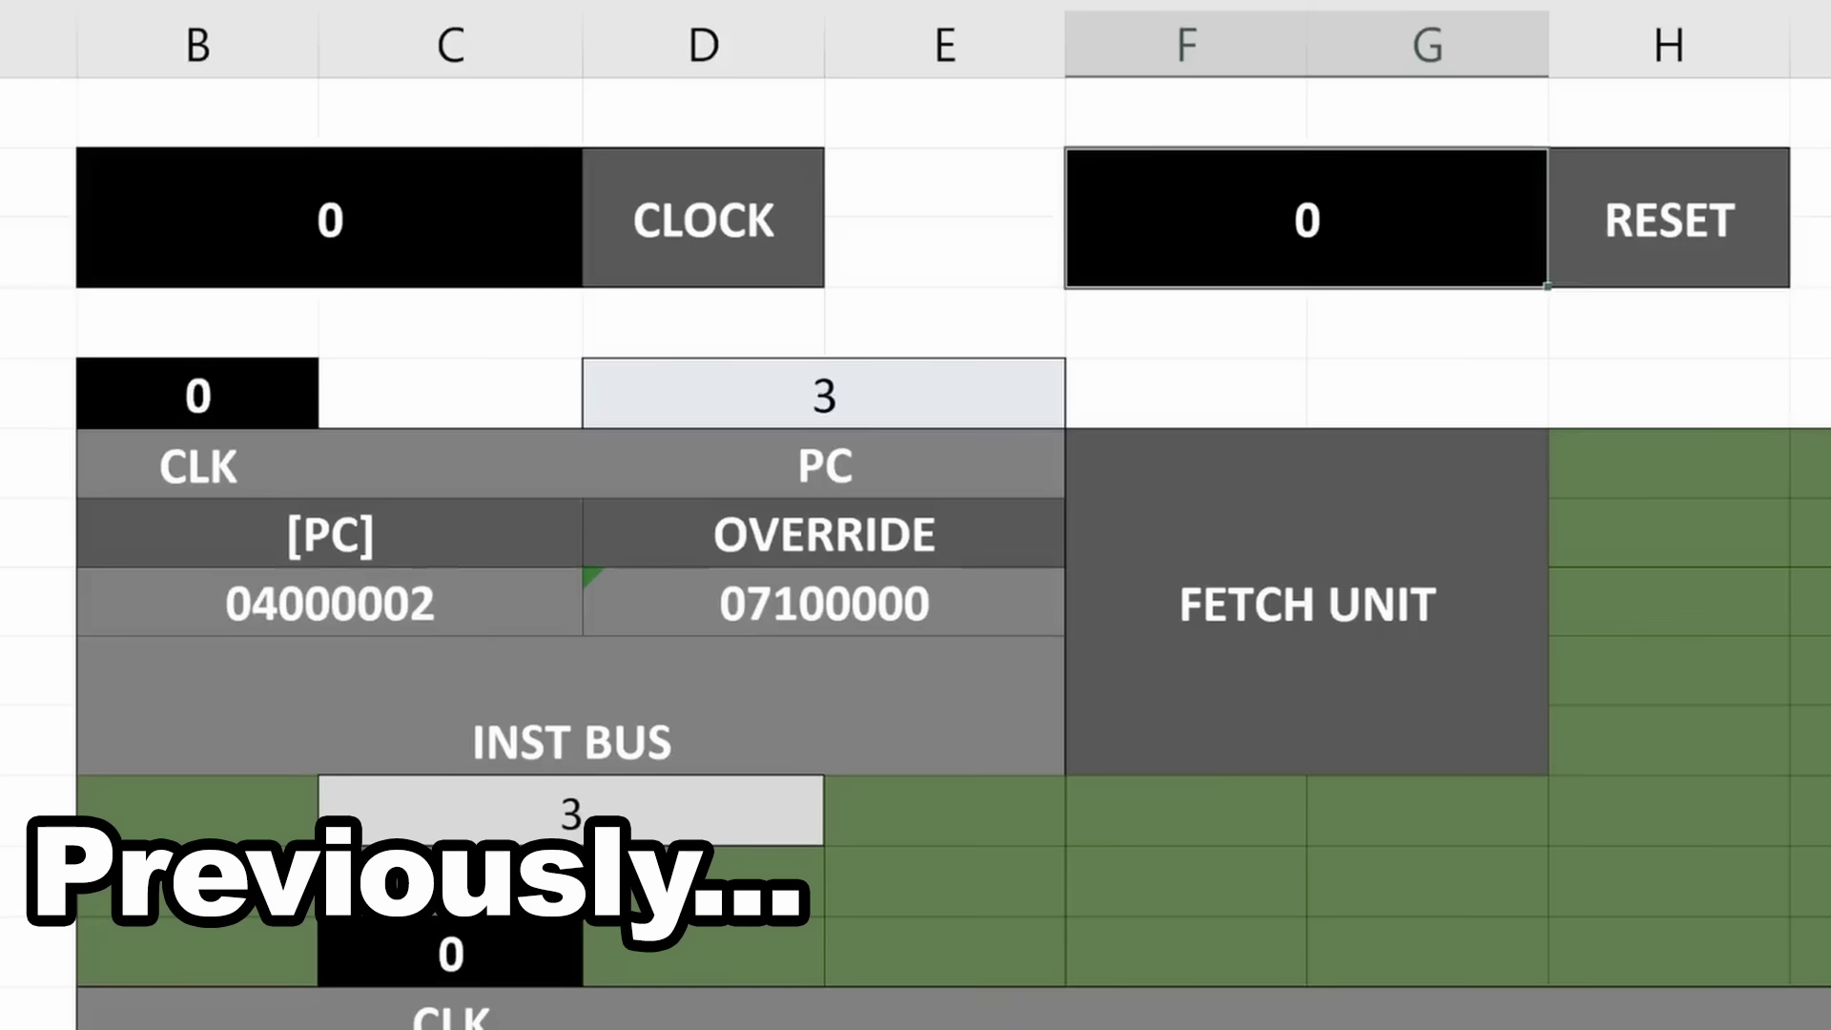
type("1")
- Enter 1 in the RESET cell so the CPU restarts from program counter 0
key("Return")
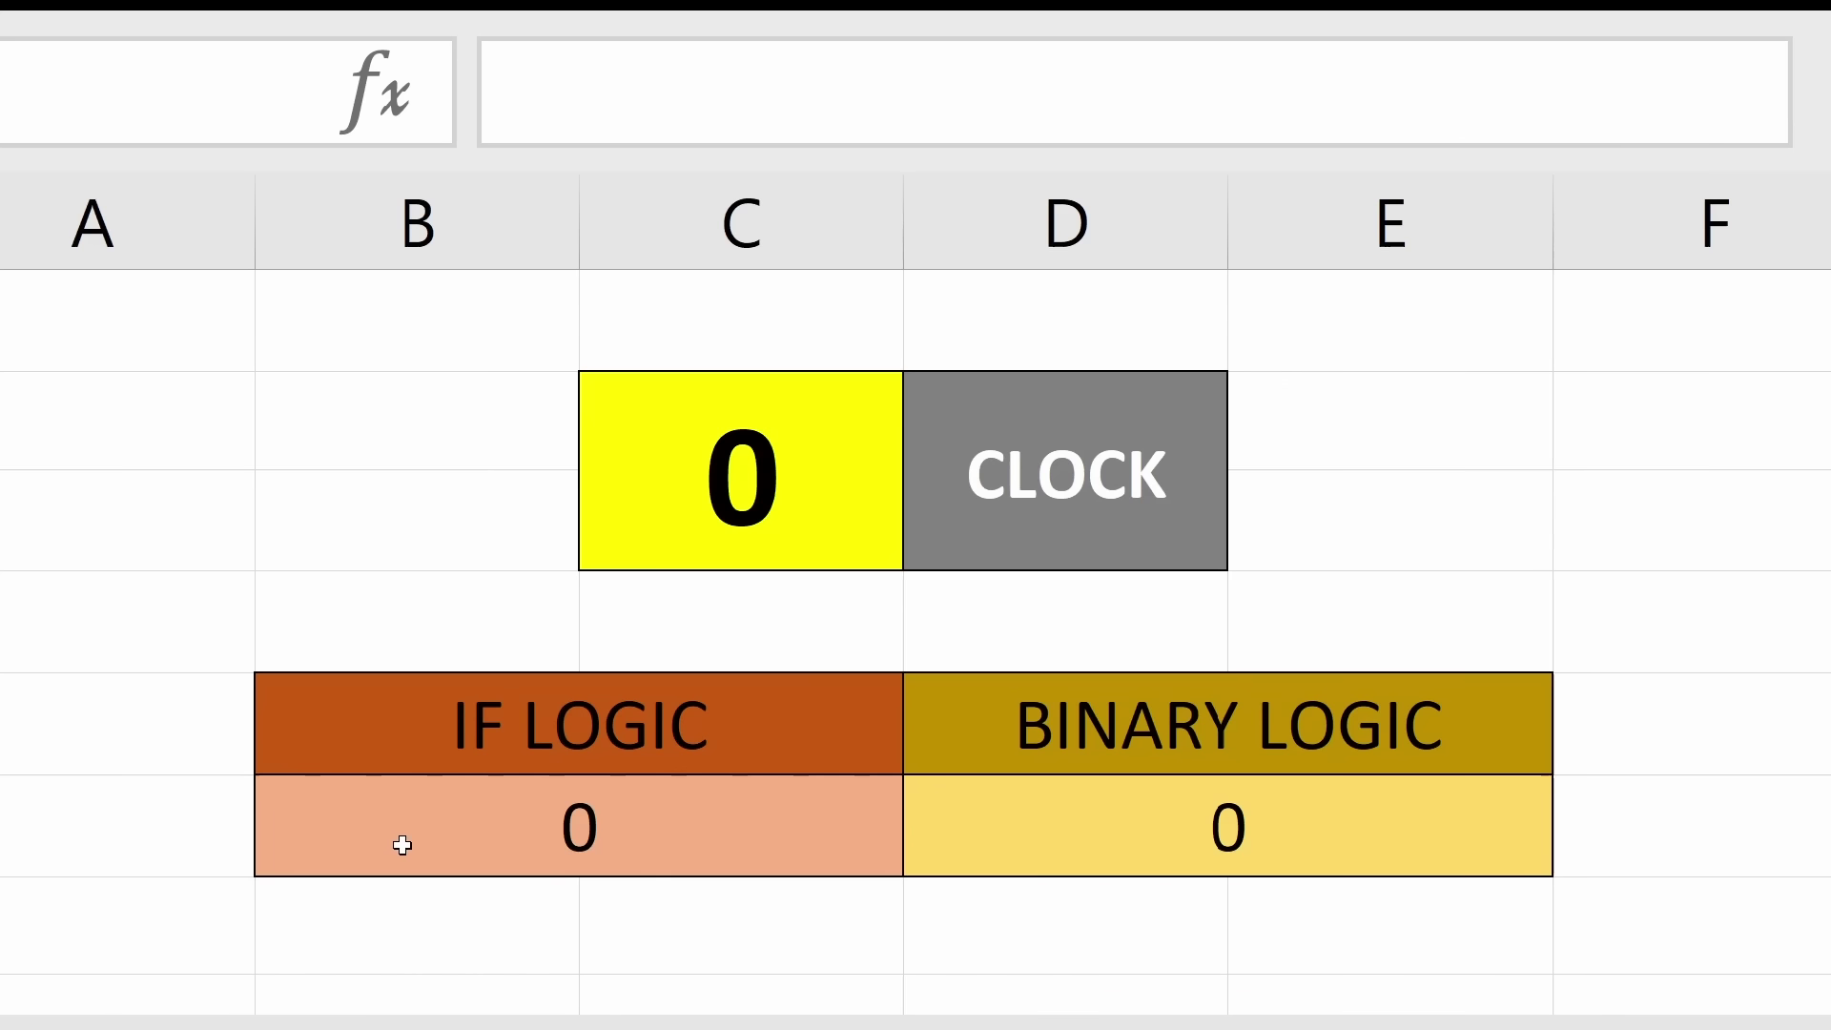
- Inspect the formulas of the IF LOGIC (B6) and BINARY LOGIC (D6) counters
left_click(405, 842)
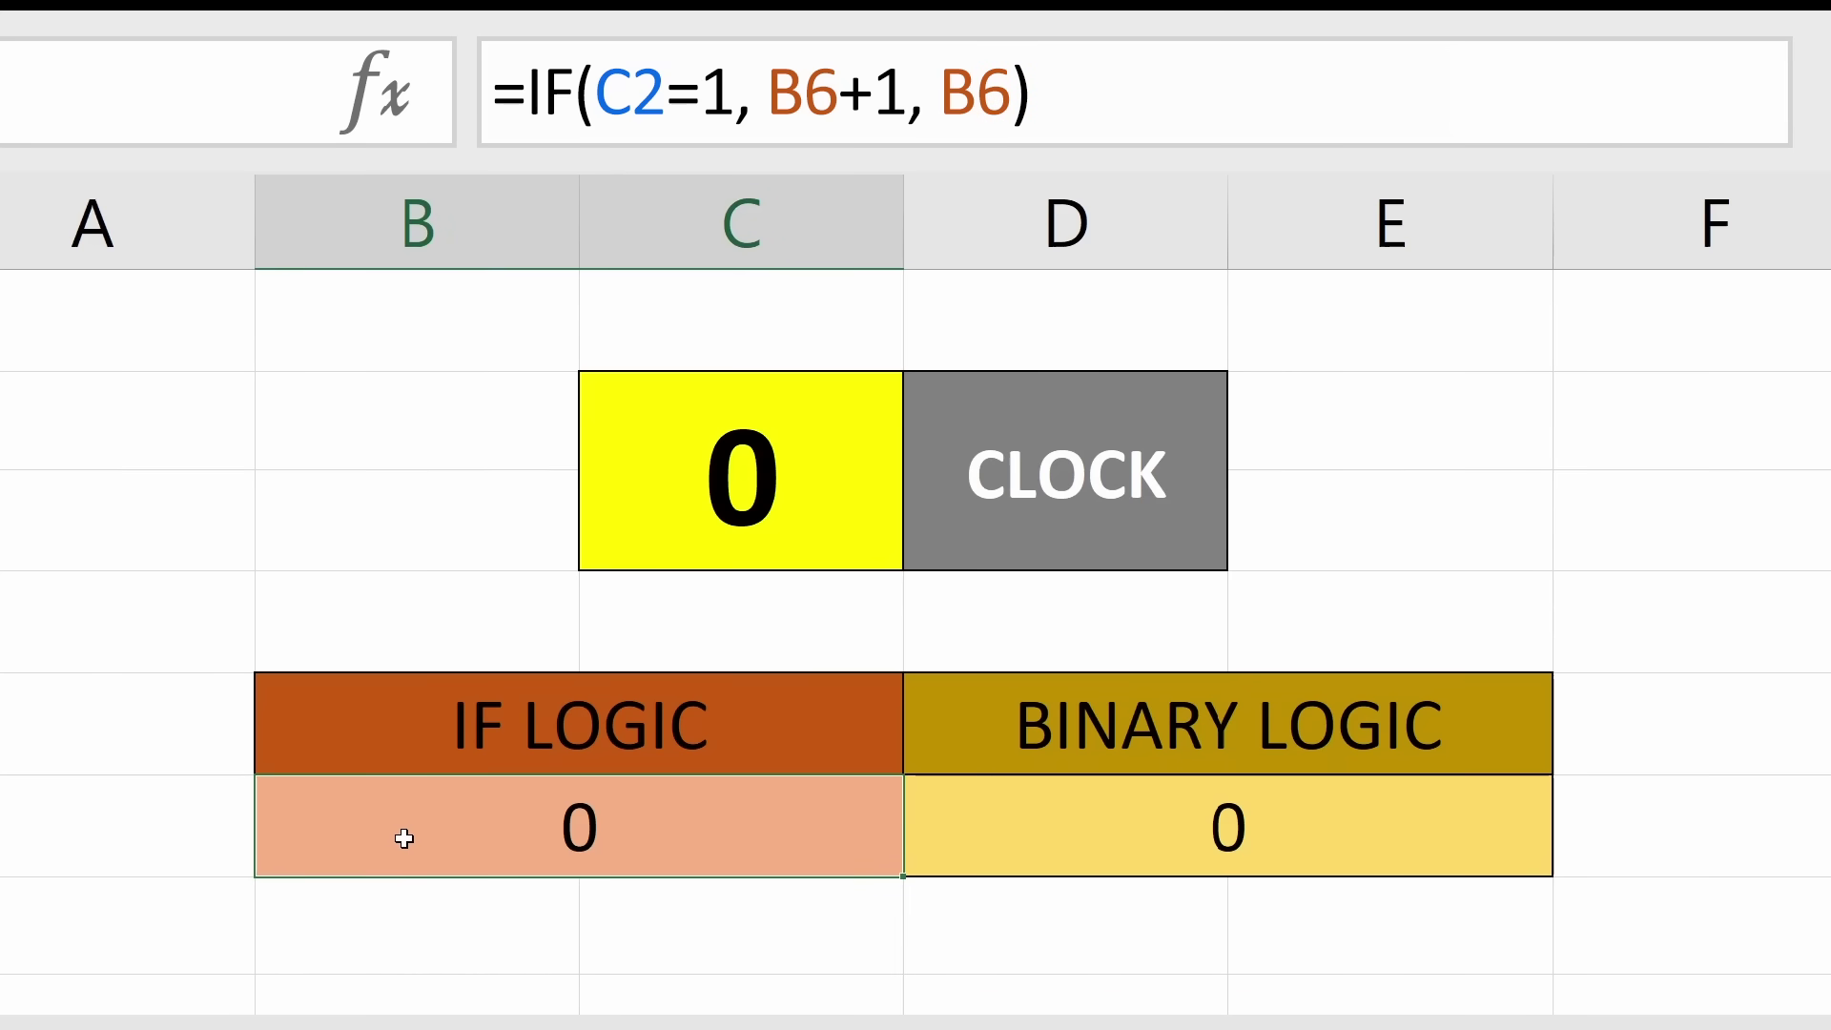
left_click(970, 836)
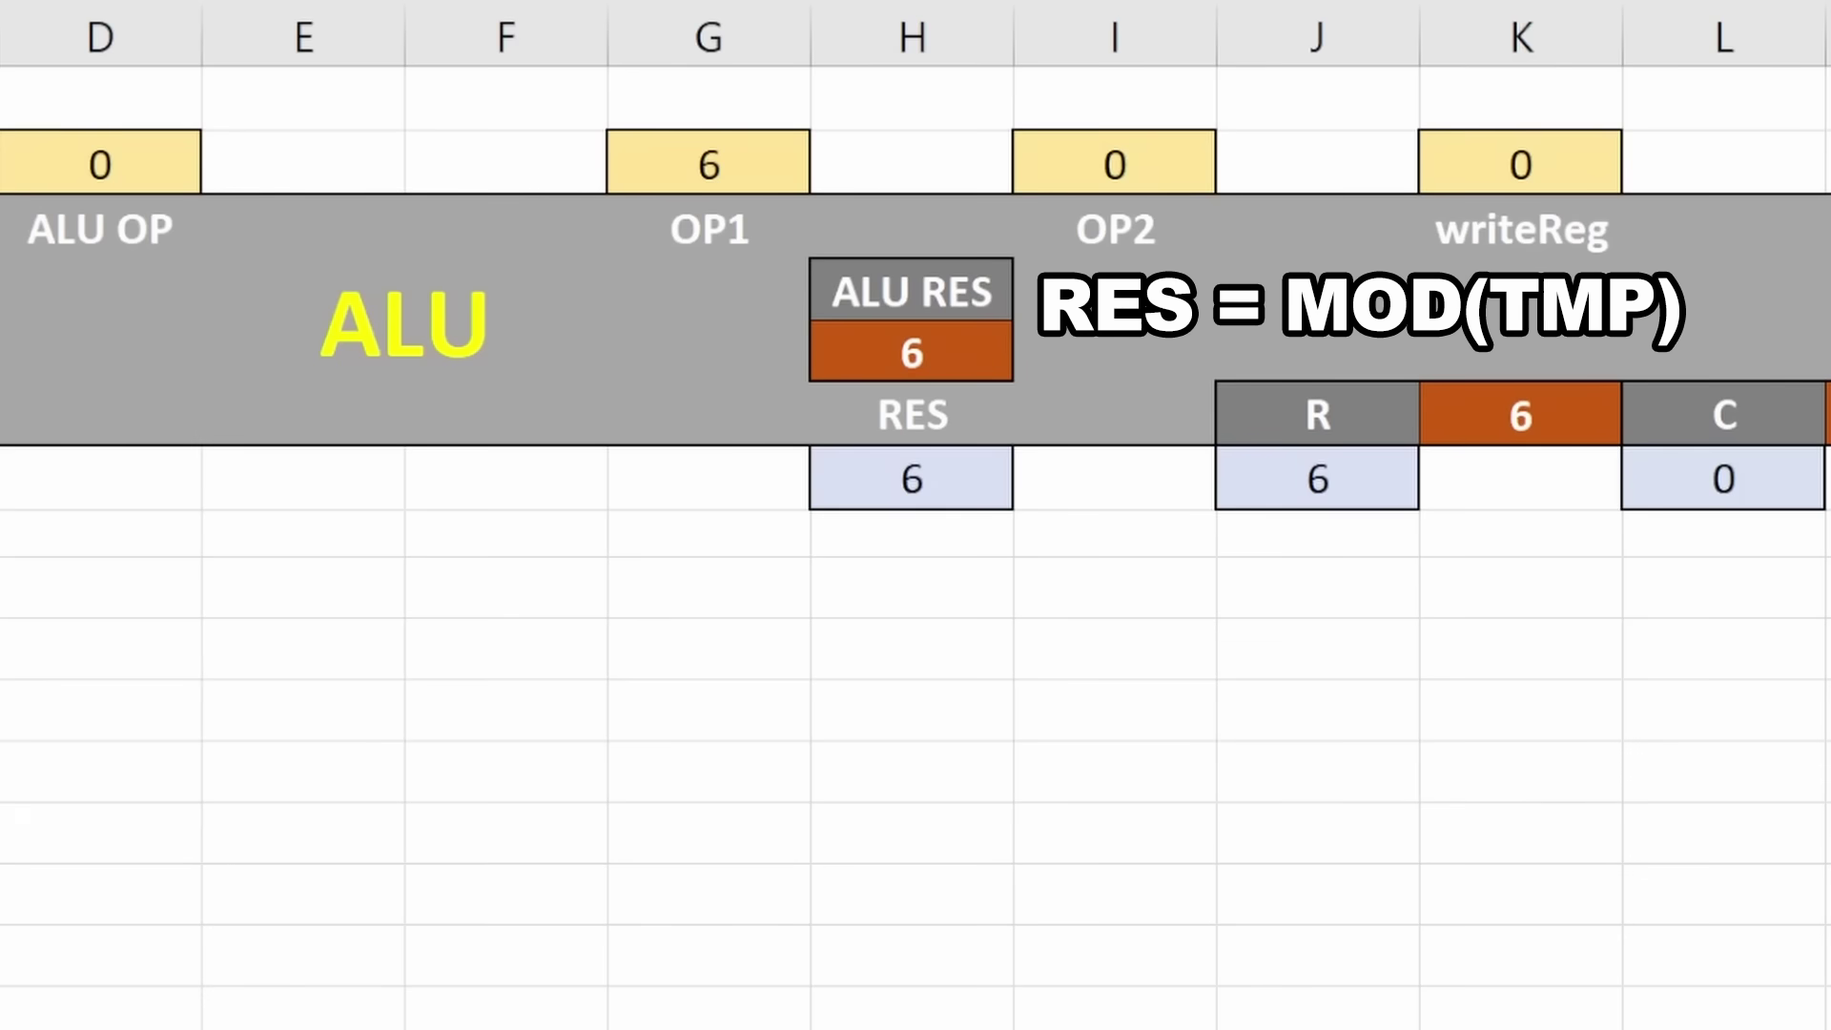
- Step right across the ALU block's writeReg, R and C cells
key("Right")
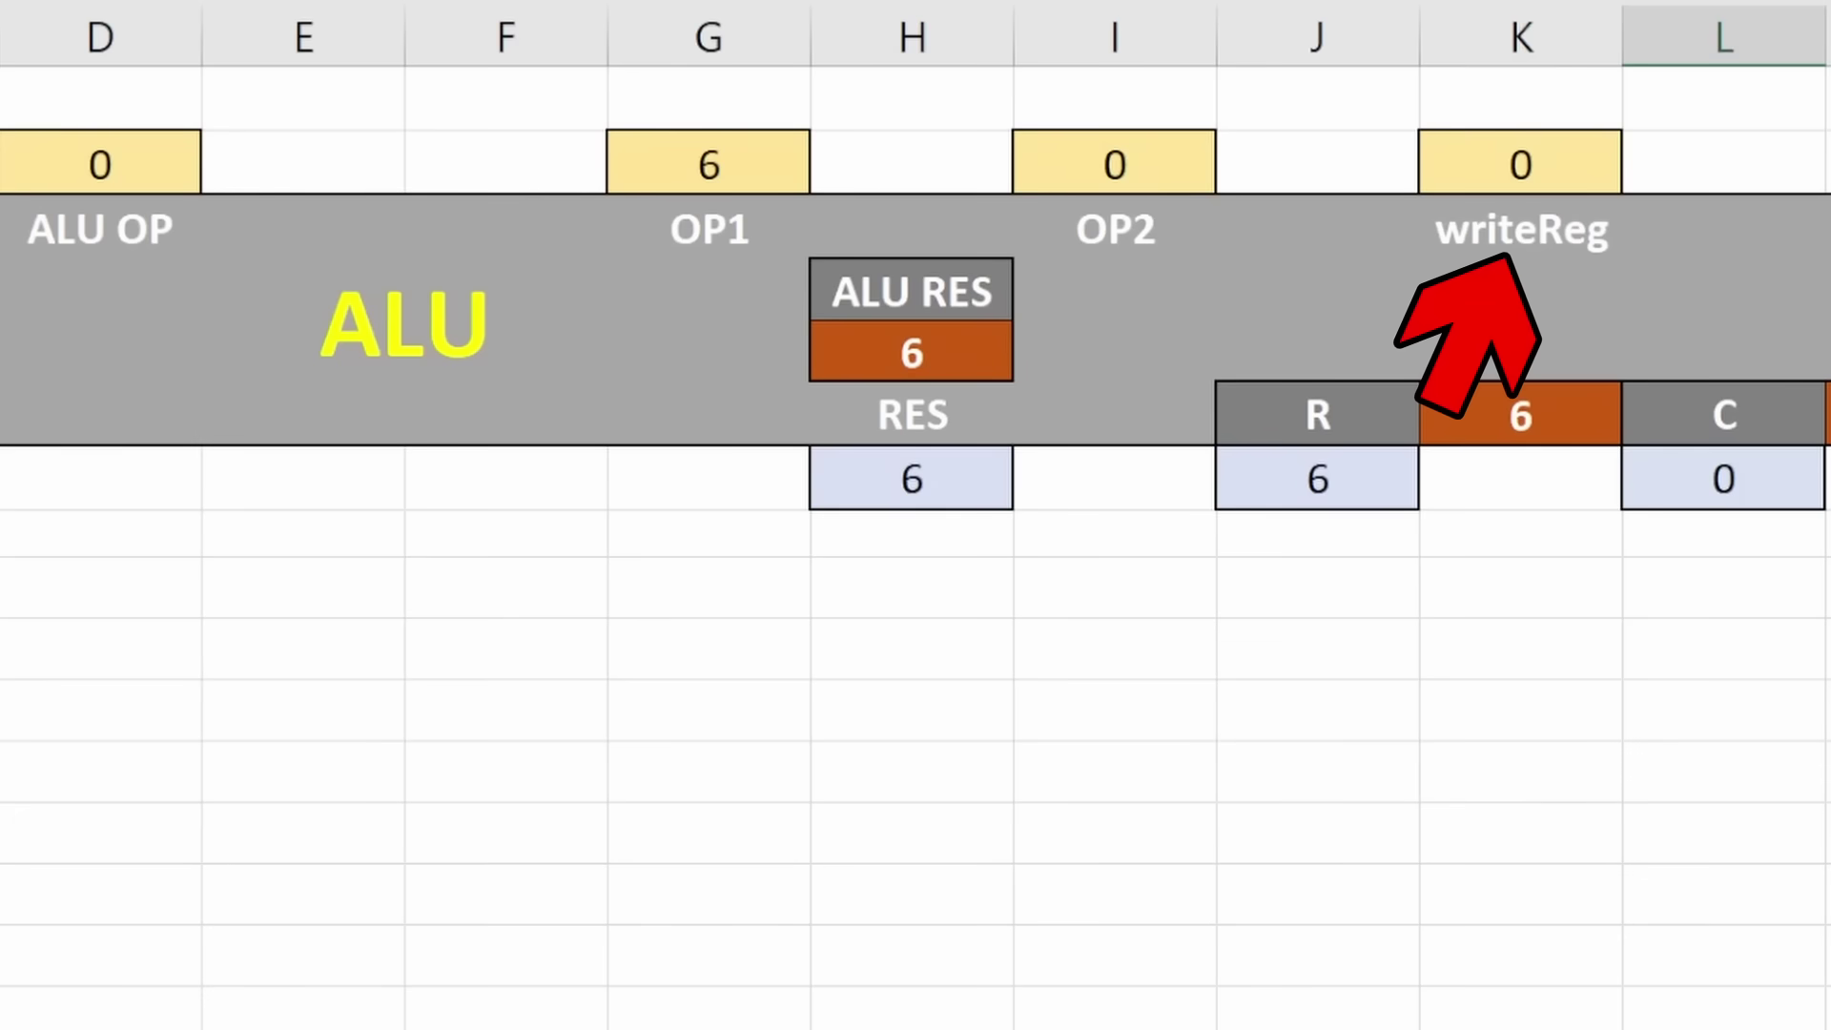
key("Right")
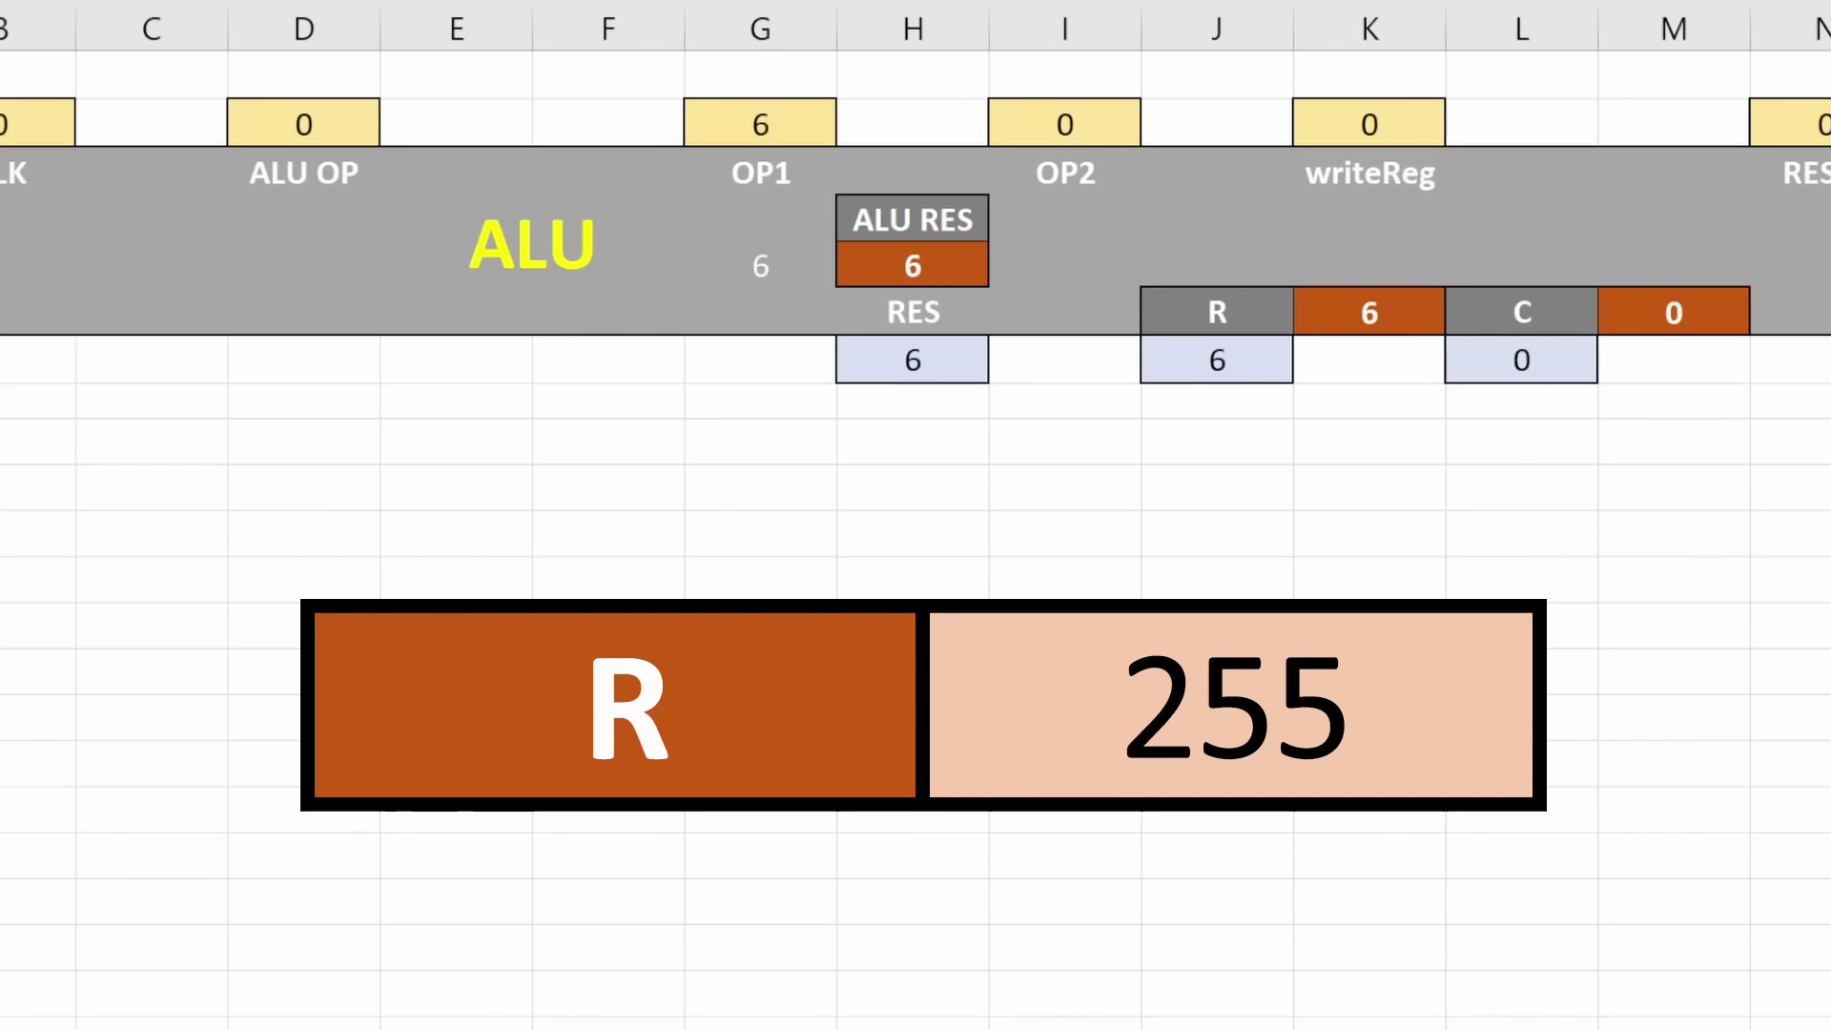
left_click(1522, 702)
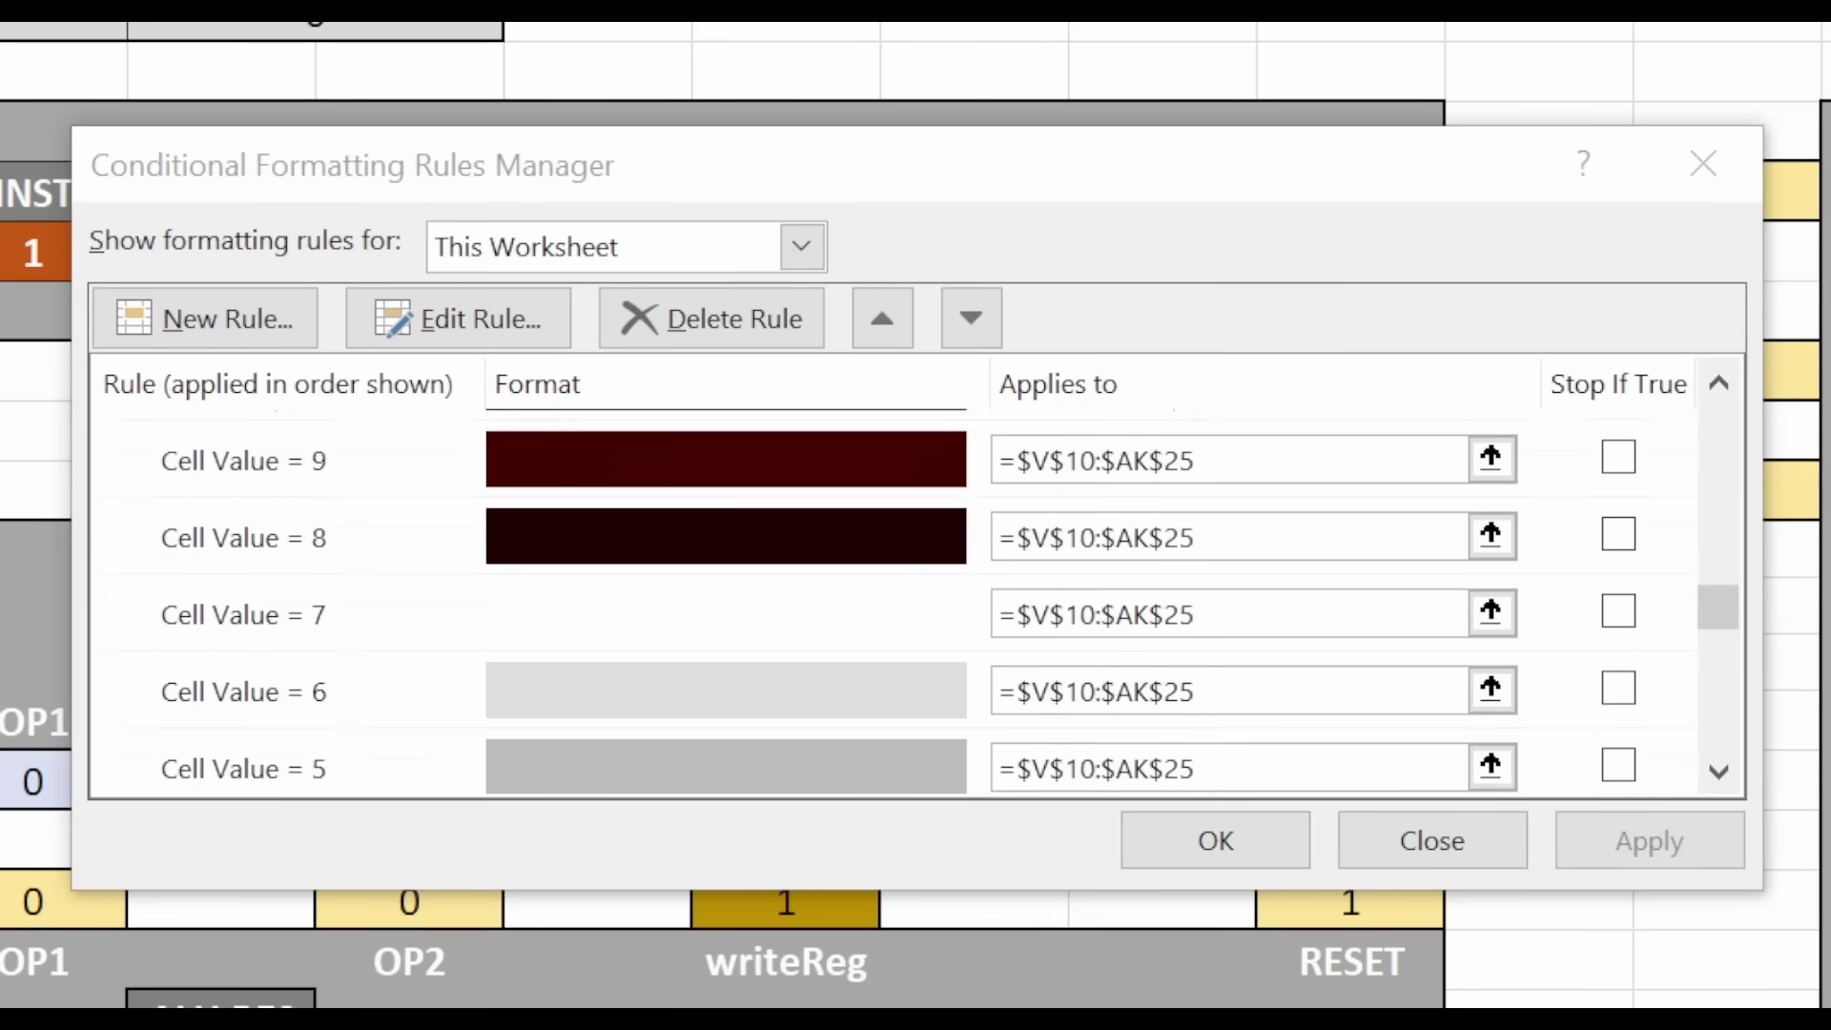
scroll(915, 601, "up", 2)
scroll(917, 600, "up", 1)
scroll(916, 602, "up", 3)
scroll(916, 601, "up", 1)
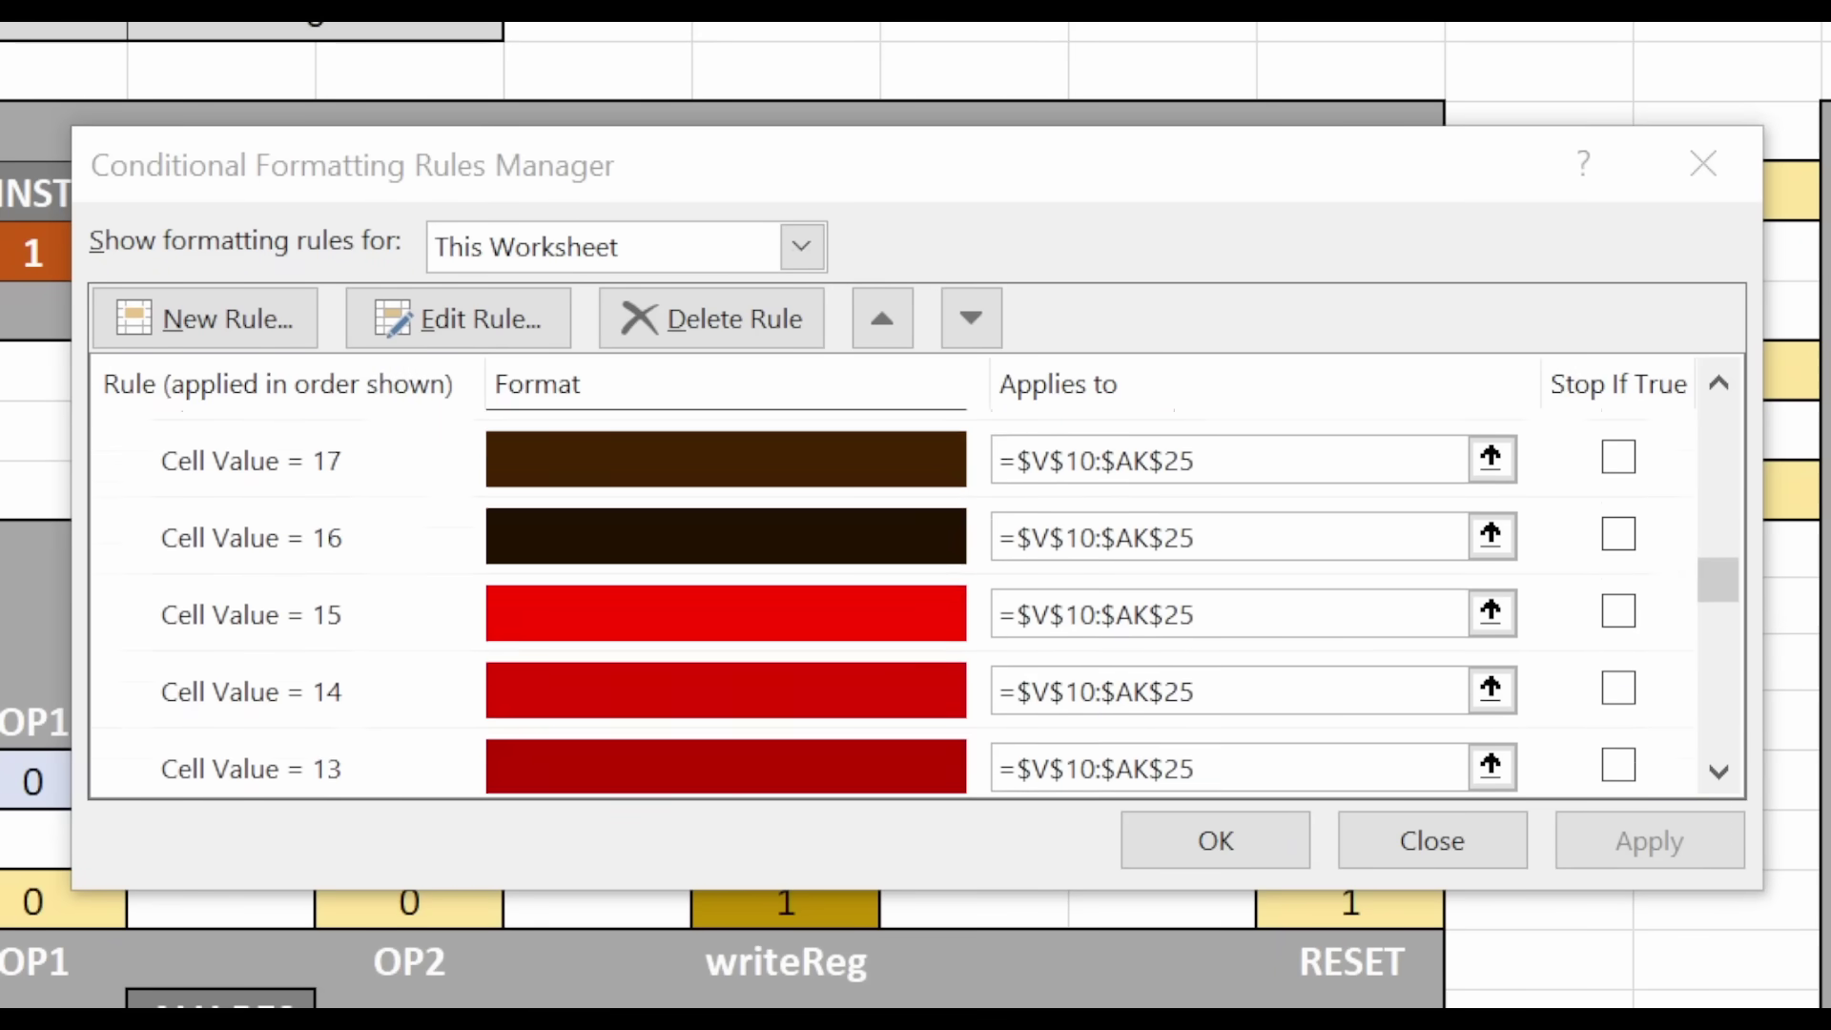
scroll(915, 602, "up", 3)
scroll(916, 601, "up", 2)
scroll(916, 600, "up", 2)
scroll(916, 601, "up", 3)
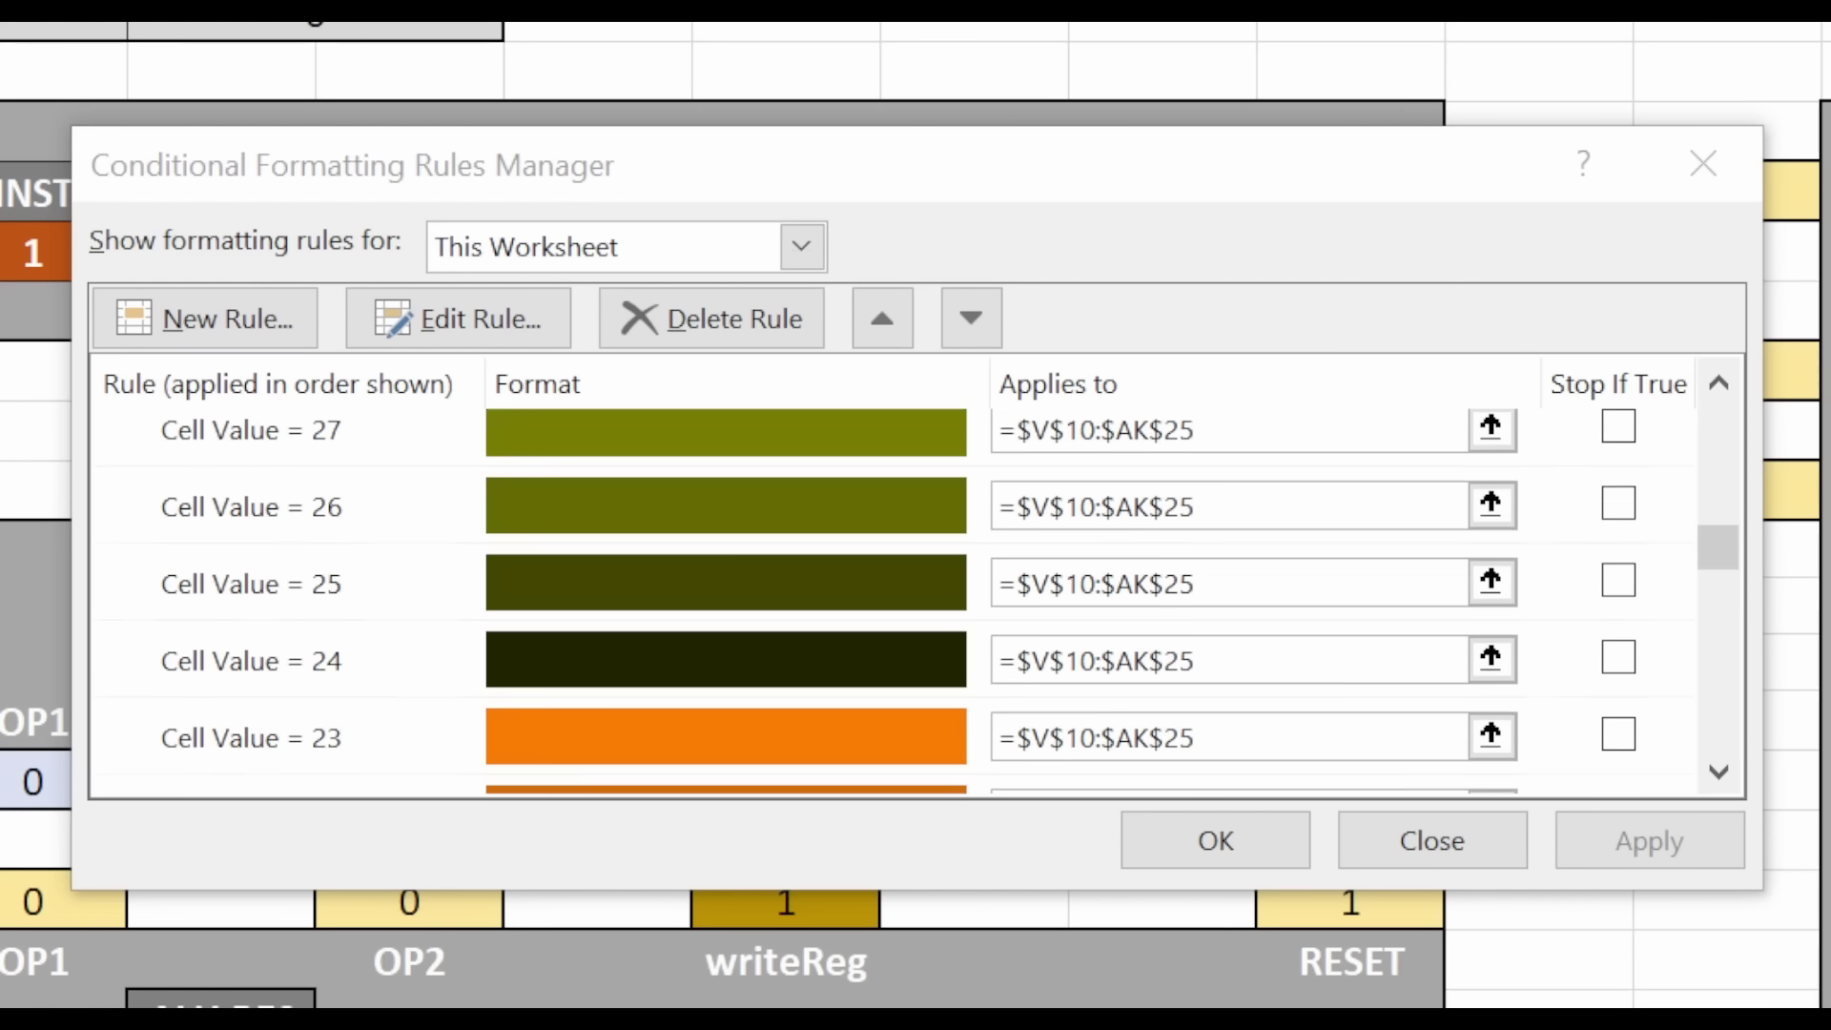
scroll(916, 601, "up", 1)
scroll(916, 601, "up", 4)
scroll(915, 602, "up", 1)
scroll(916, 602, "up", 3)
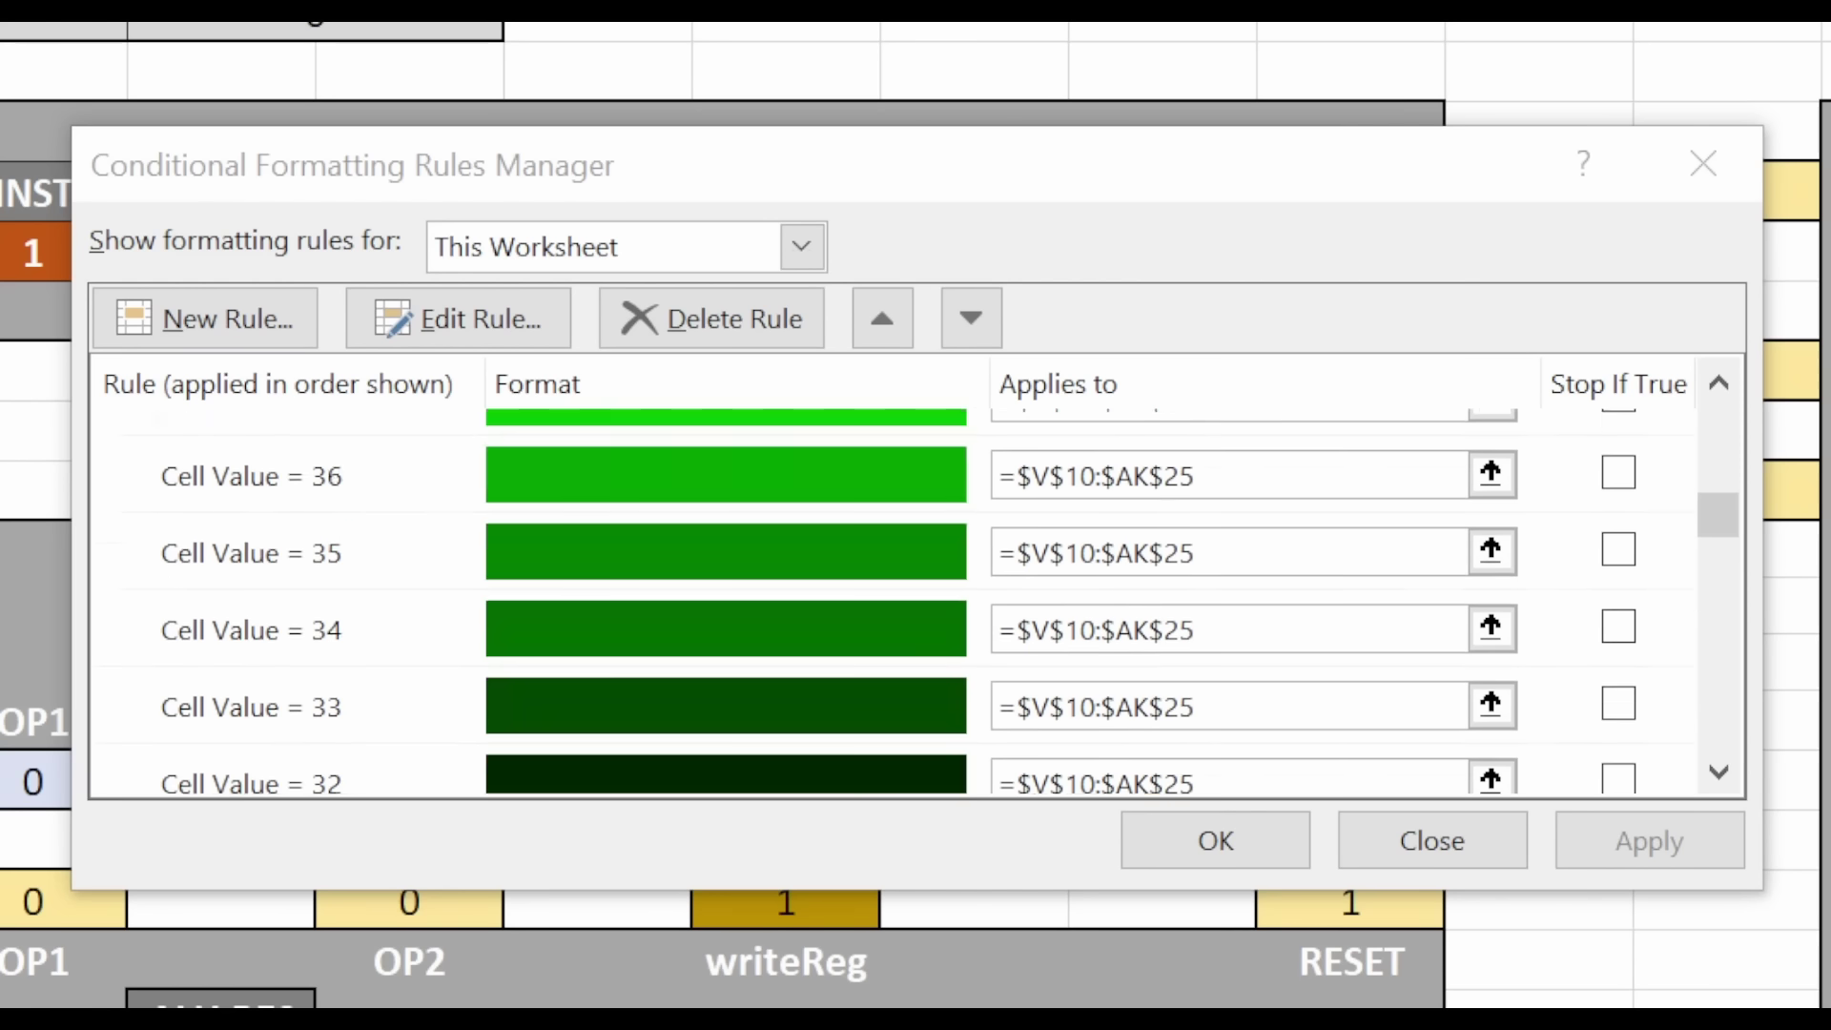
- Move down through the DRAWLINE0 assembly routine's add, push and compare-with-32 lines
key("Down")
key("Down")
key("Down")
key("Down")
key("Down")
key("Down")
key("Down")
key("Down")
key("Down")
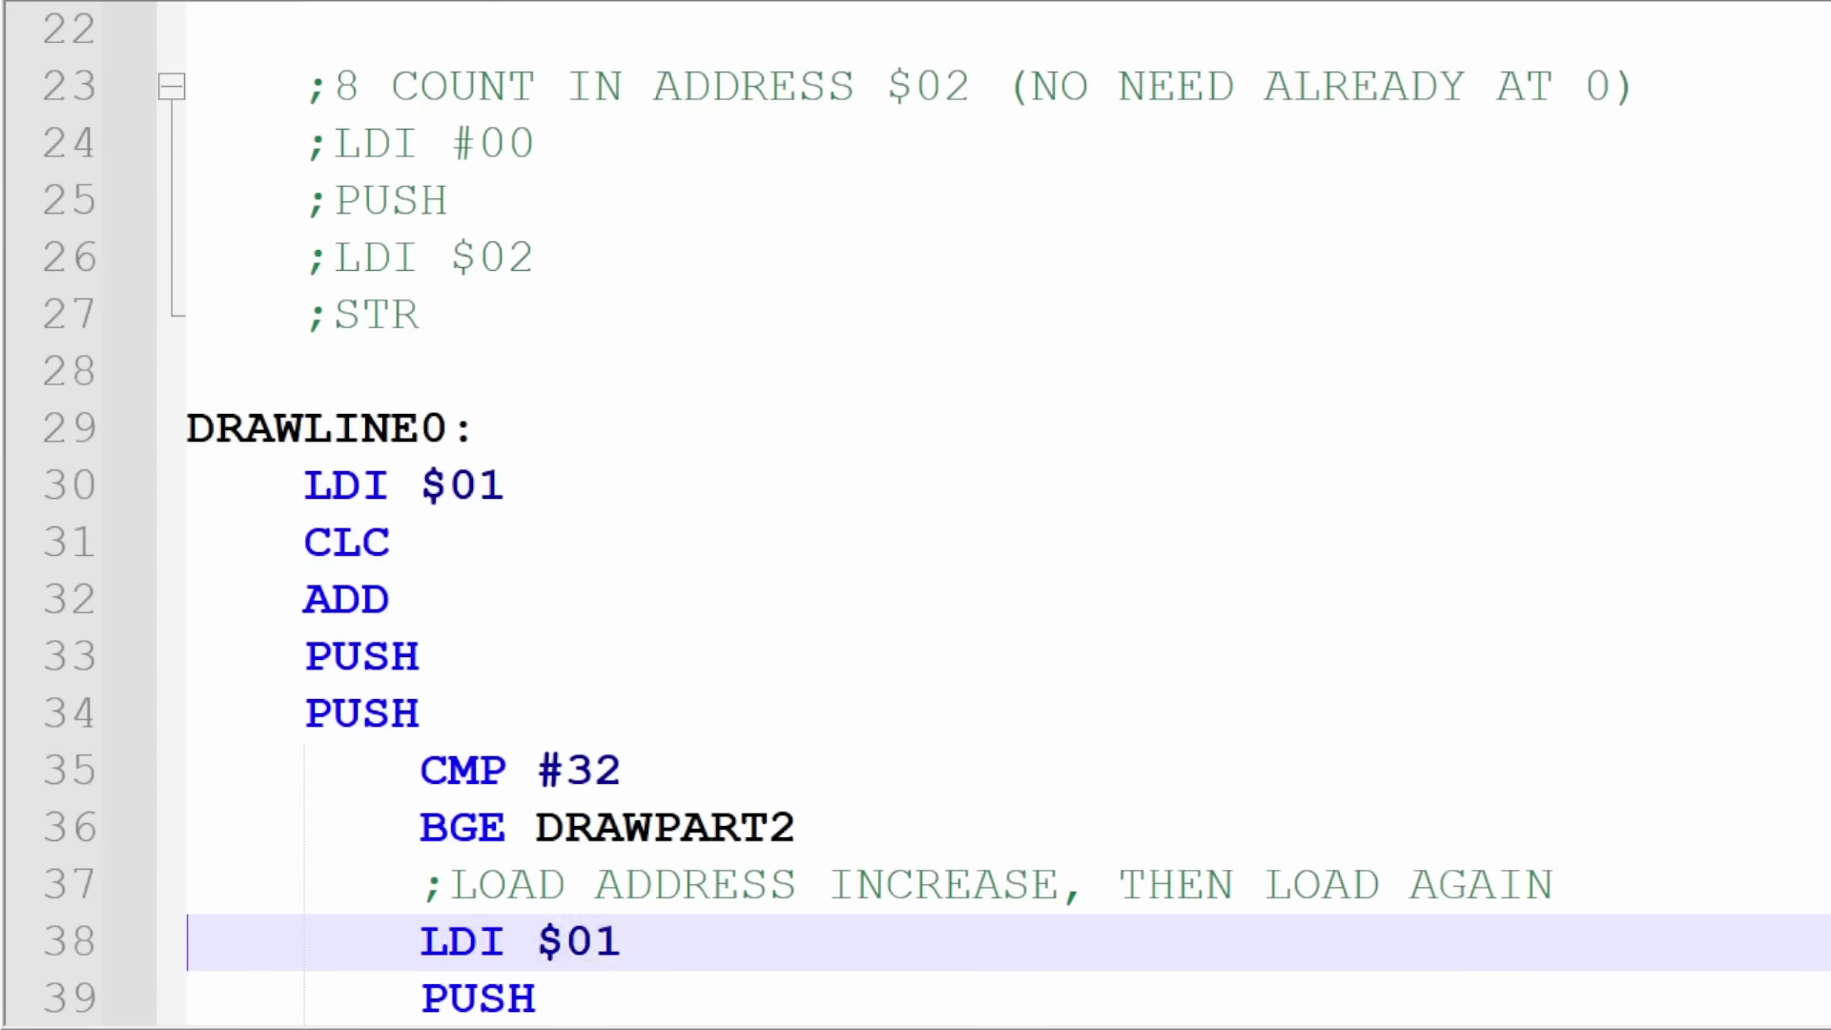
key("Down")
key("Down")
key("Down")
key("Down")
key("Down")
key("Down")
key("Down")
key("Down")
key("Down")
key("Down")
key("Down")
key("Down")
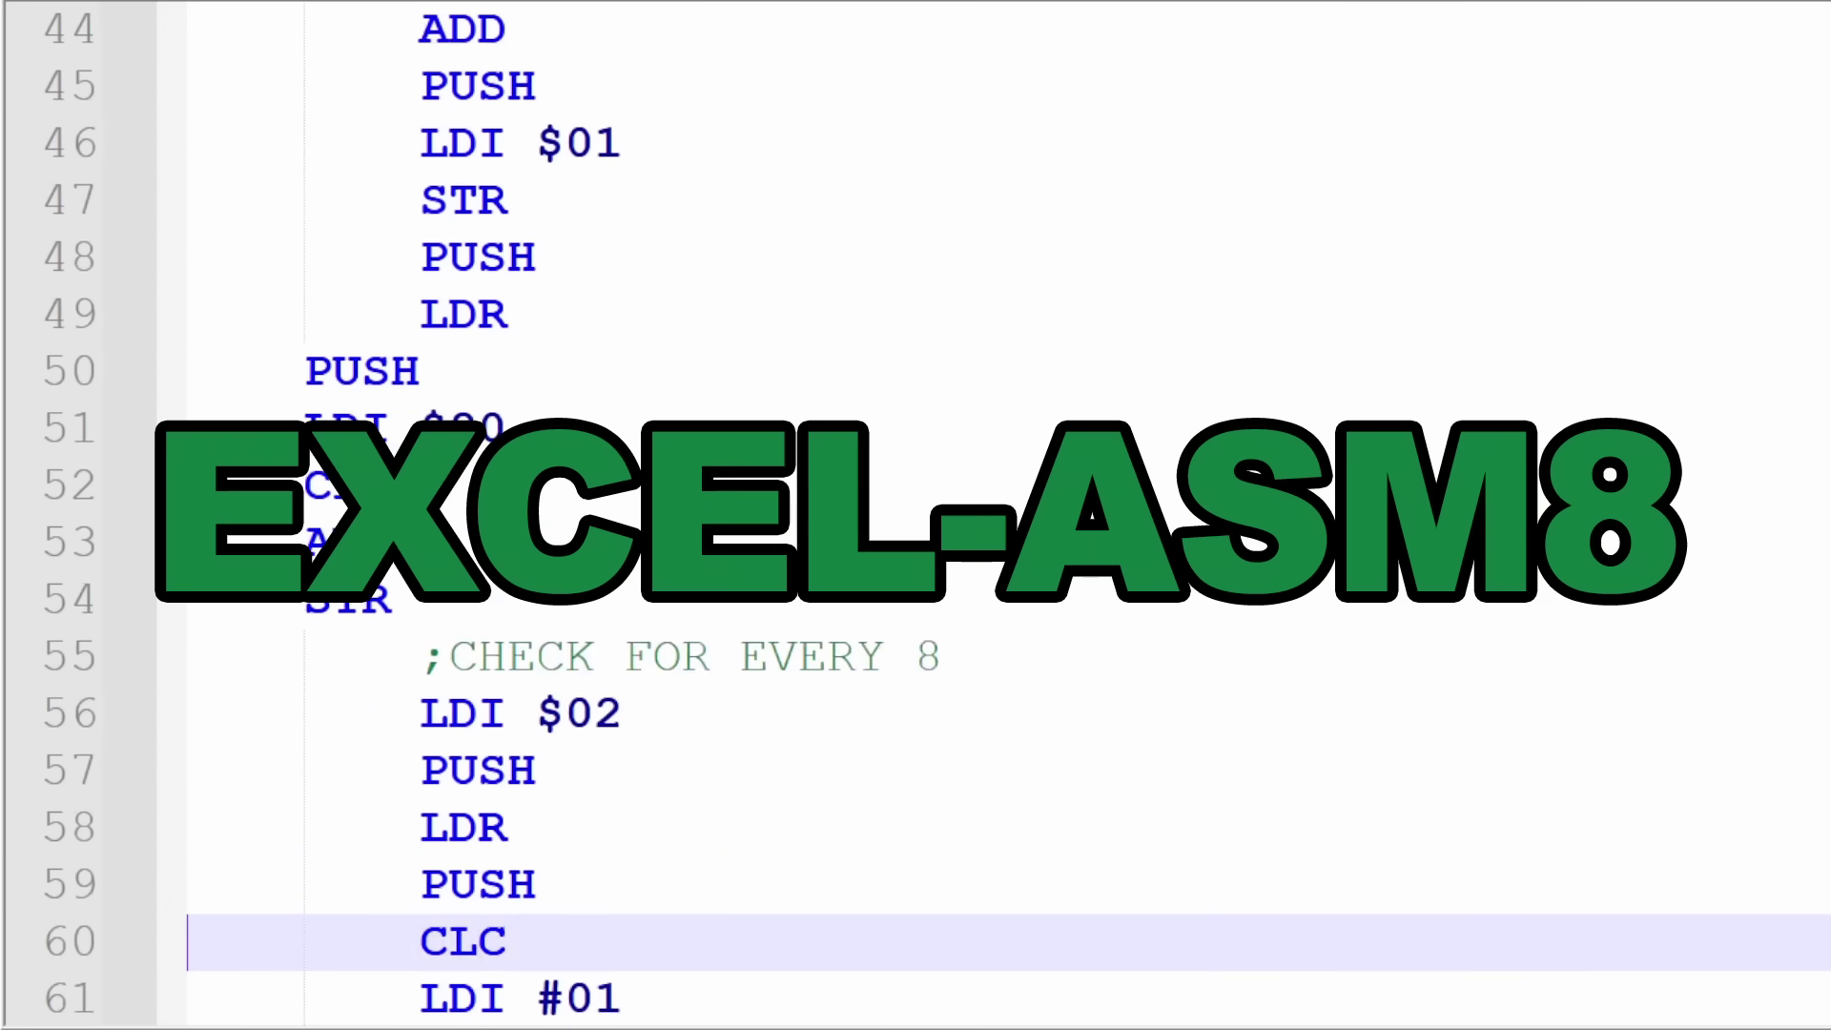
key("Down")
key("Down")
key("Down")
key("Down")
key("Down")
key("Down")
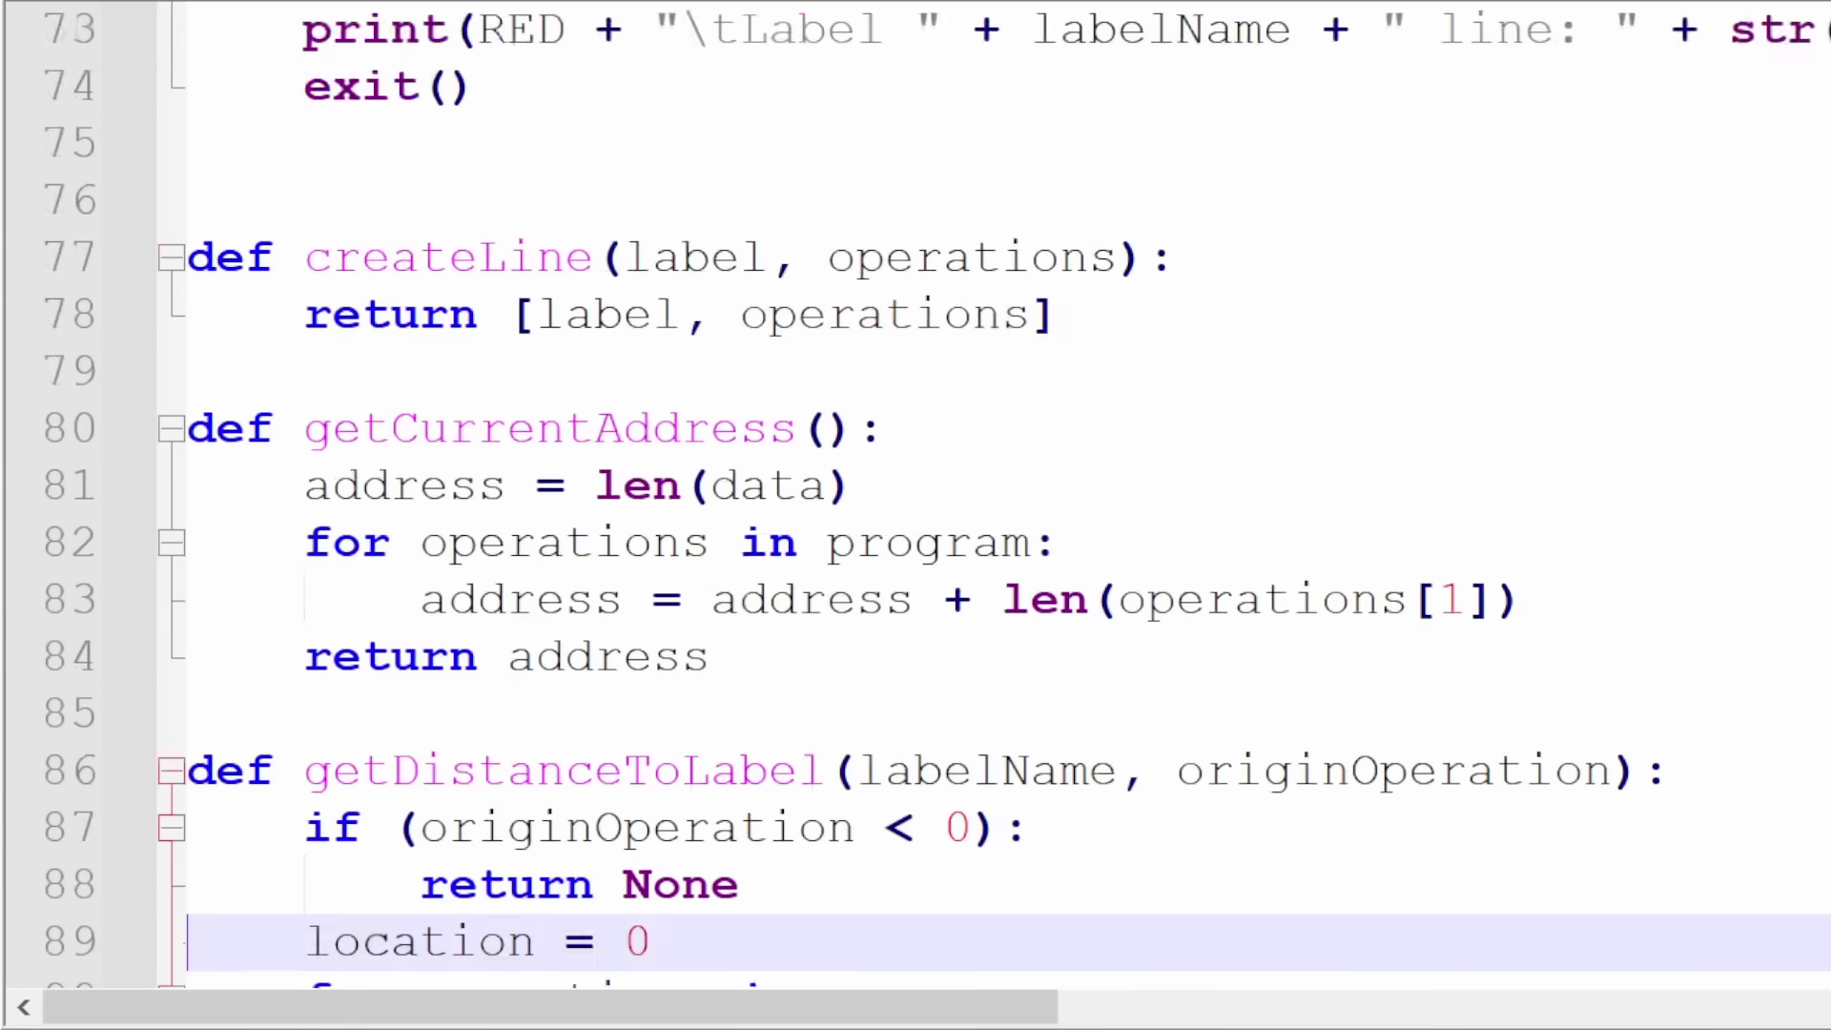
key("Down")
key("Down")
key("Down")
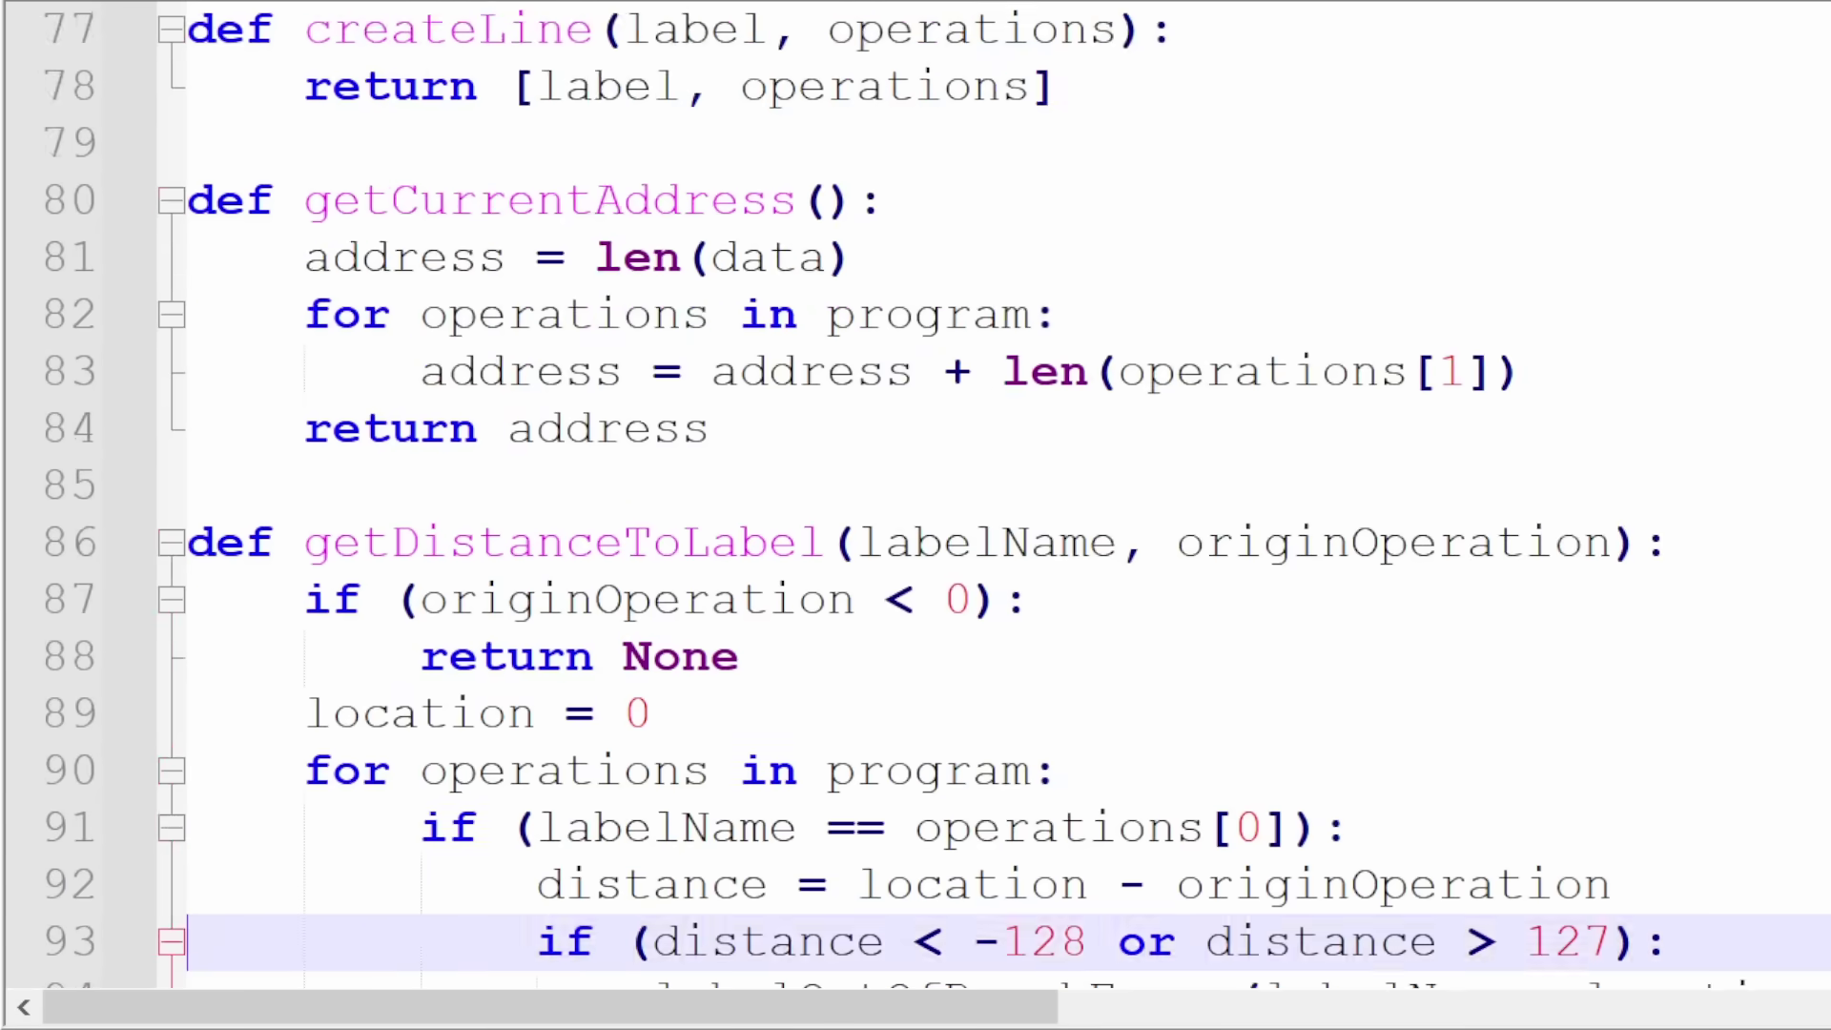
key("Down")
key("Down")
key("Down")
key("Down")
key("Down")
key("Down")
key("Down")
key("Down")
key("Down")
key("Down")
key("Down")
key("Down")
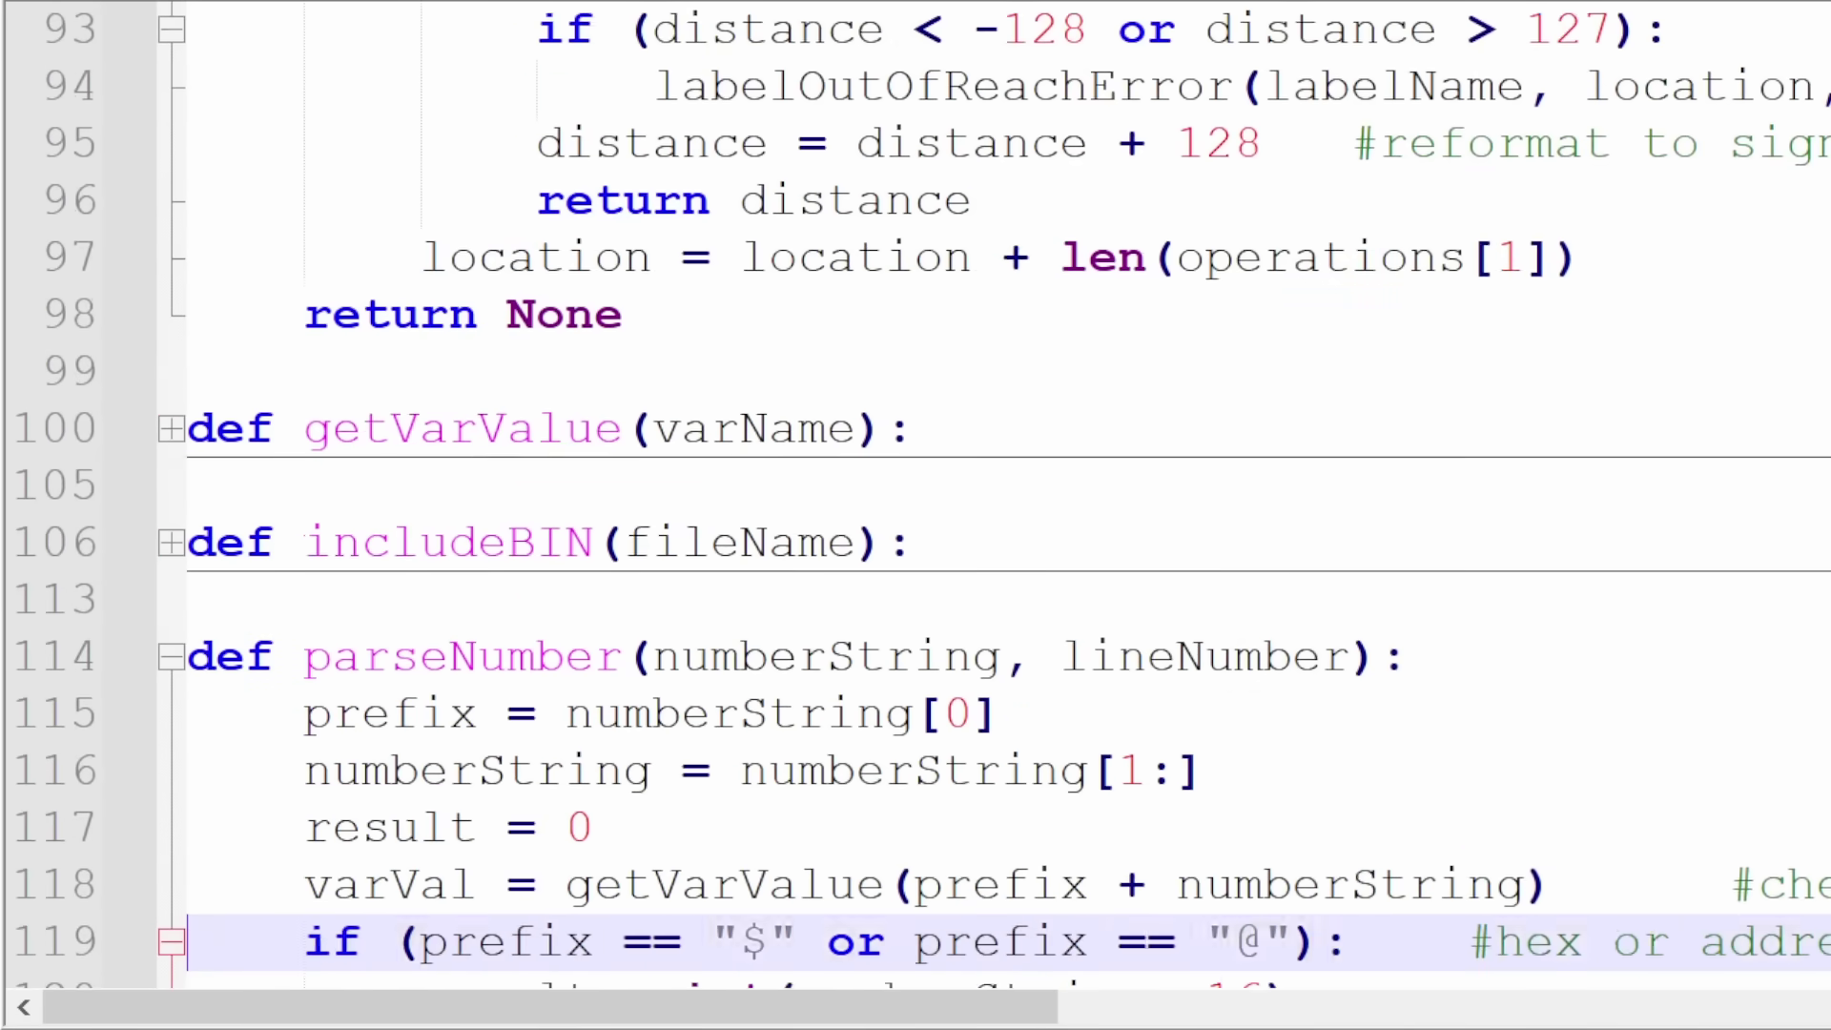
key("Down")
key("Down")
key("Down")
key("Down")
key("Down")
key("Down")
key("Down")
key("Down")
key("Down")
key("Down")
key("Down")
key("Down")
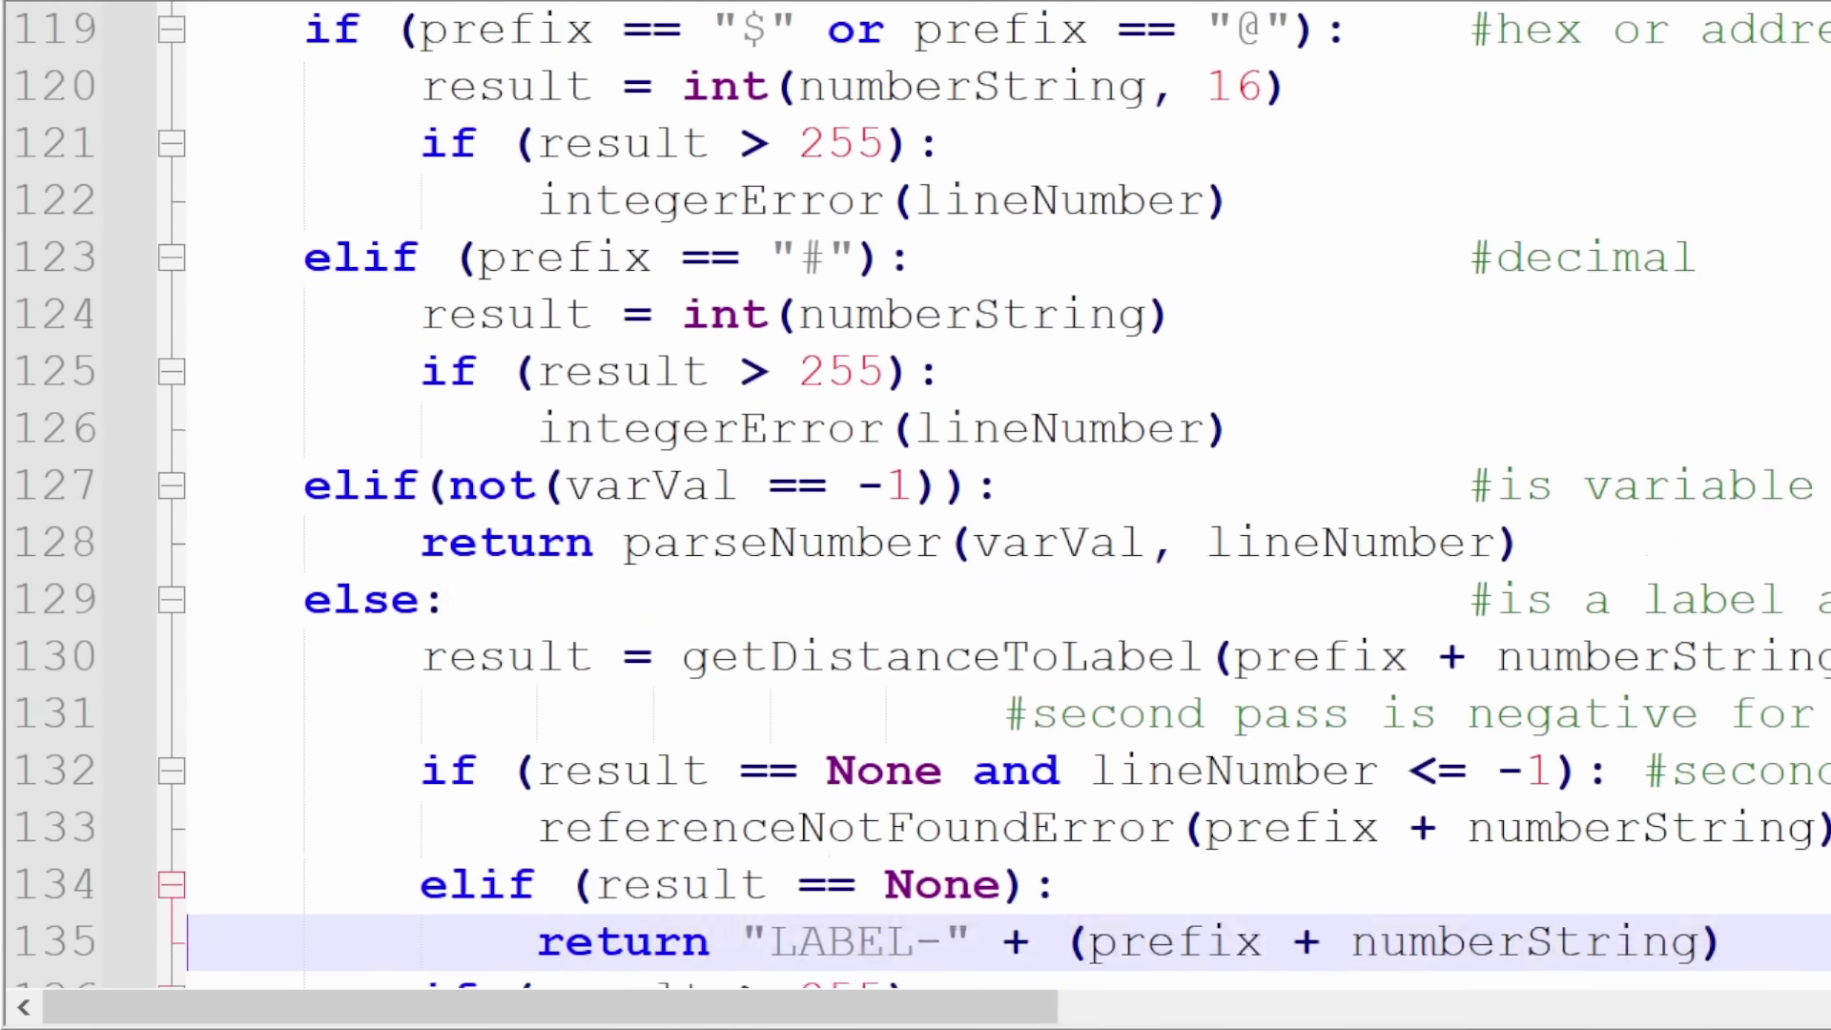
key("Down")
key("Down")
key("Down")
key("Down")
key("Down")
key("Down")
key("Down")
key("Down")
key("Down")
key("Down")
key("Down")
key("Down")
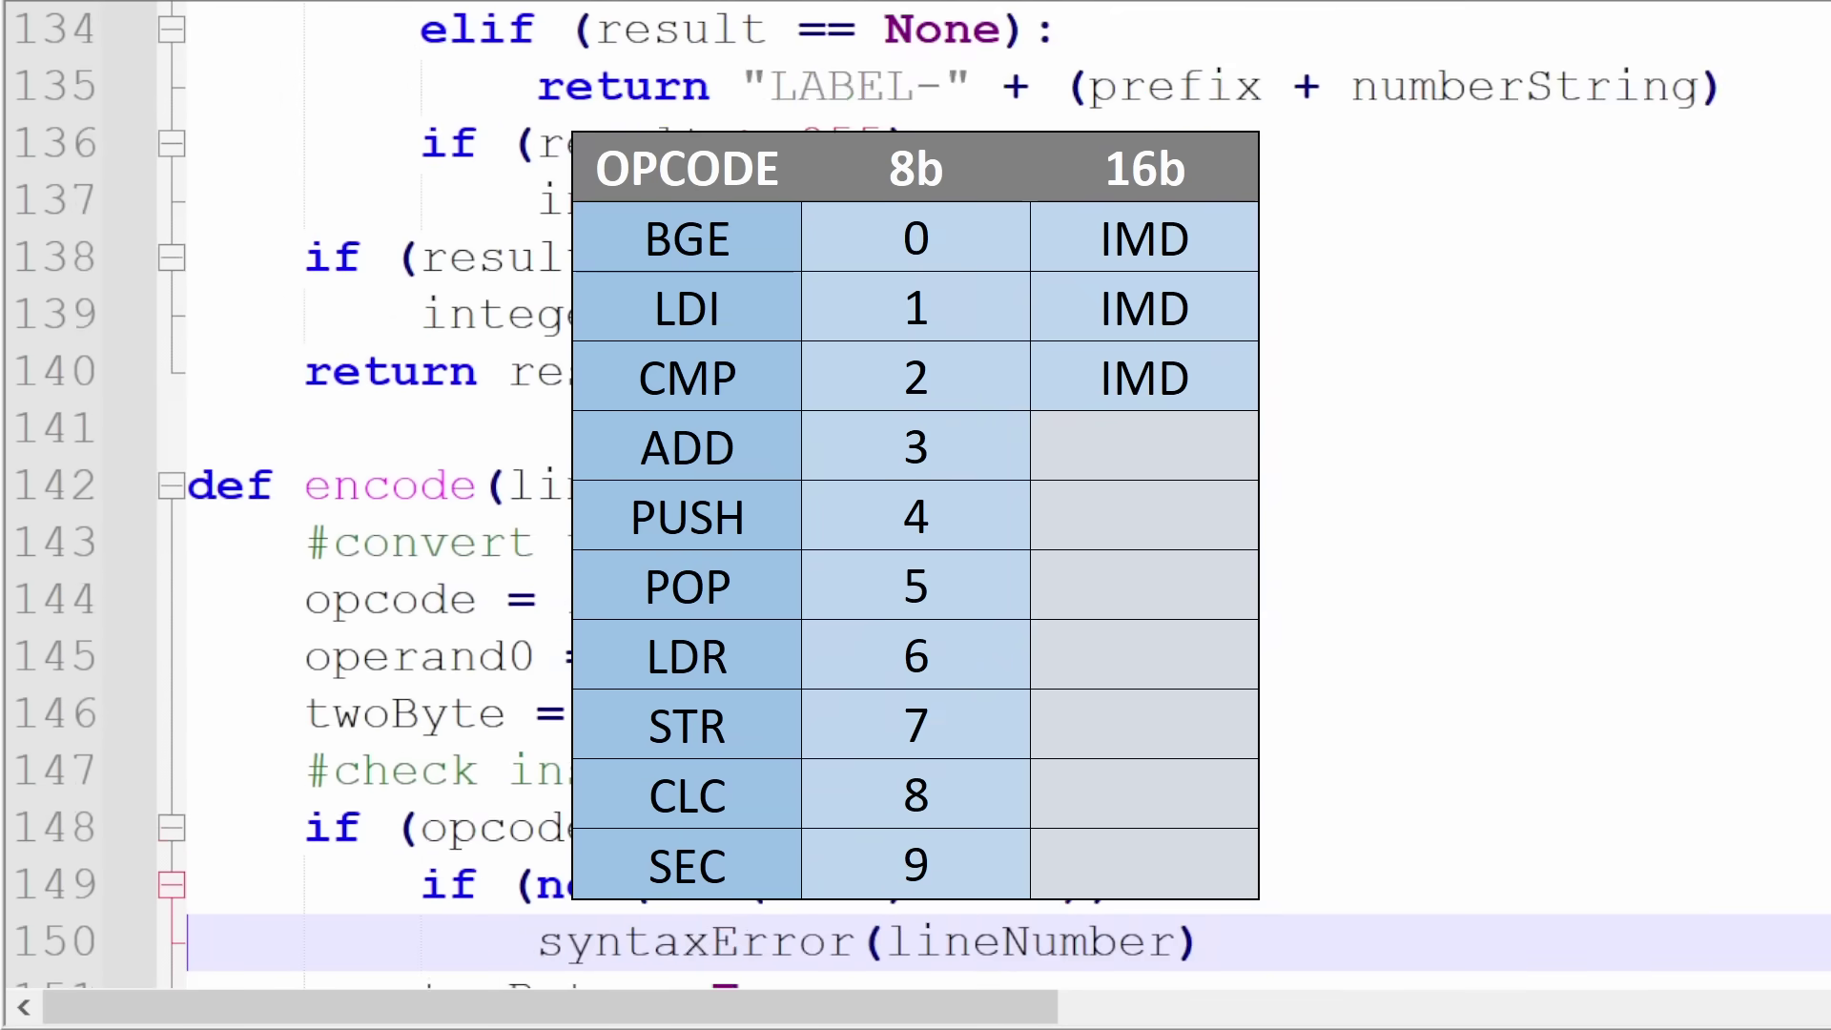
key("Down")
key("Down")
key("Down")
key("Down")
key("Down")
key("Down")
key("Down")
key("Down")
key("Down")
key("Down")
key("Down")
key("Down")
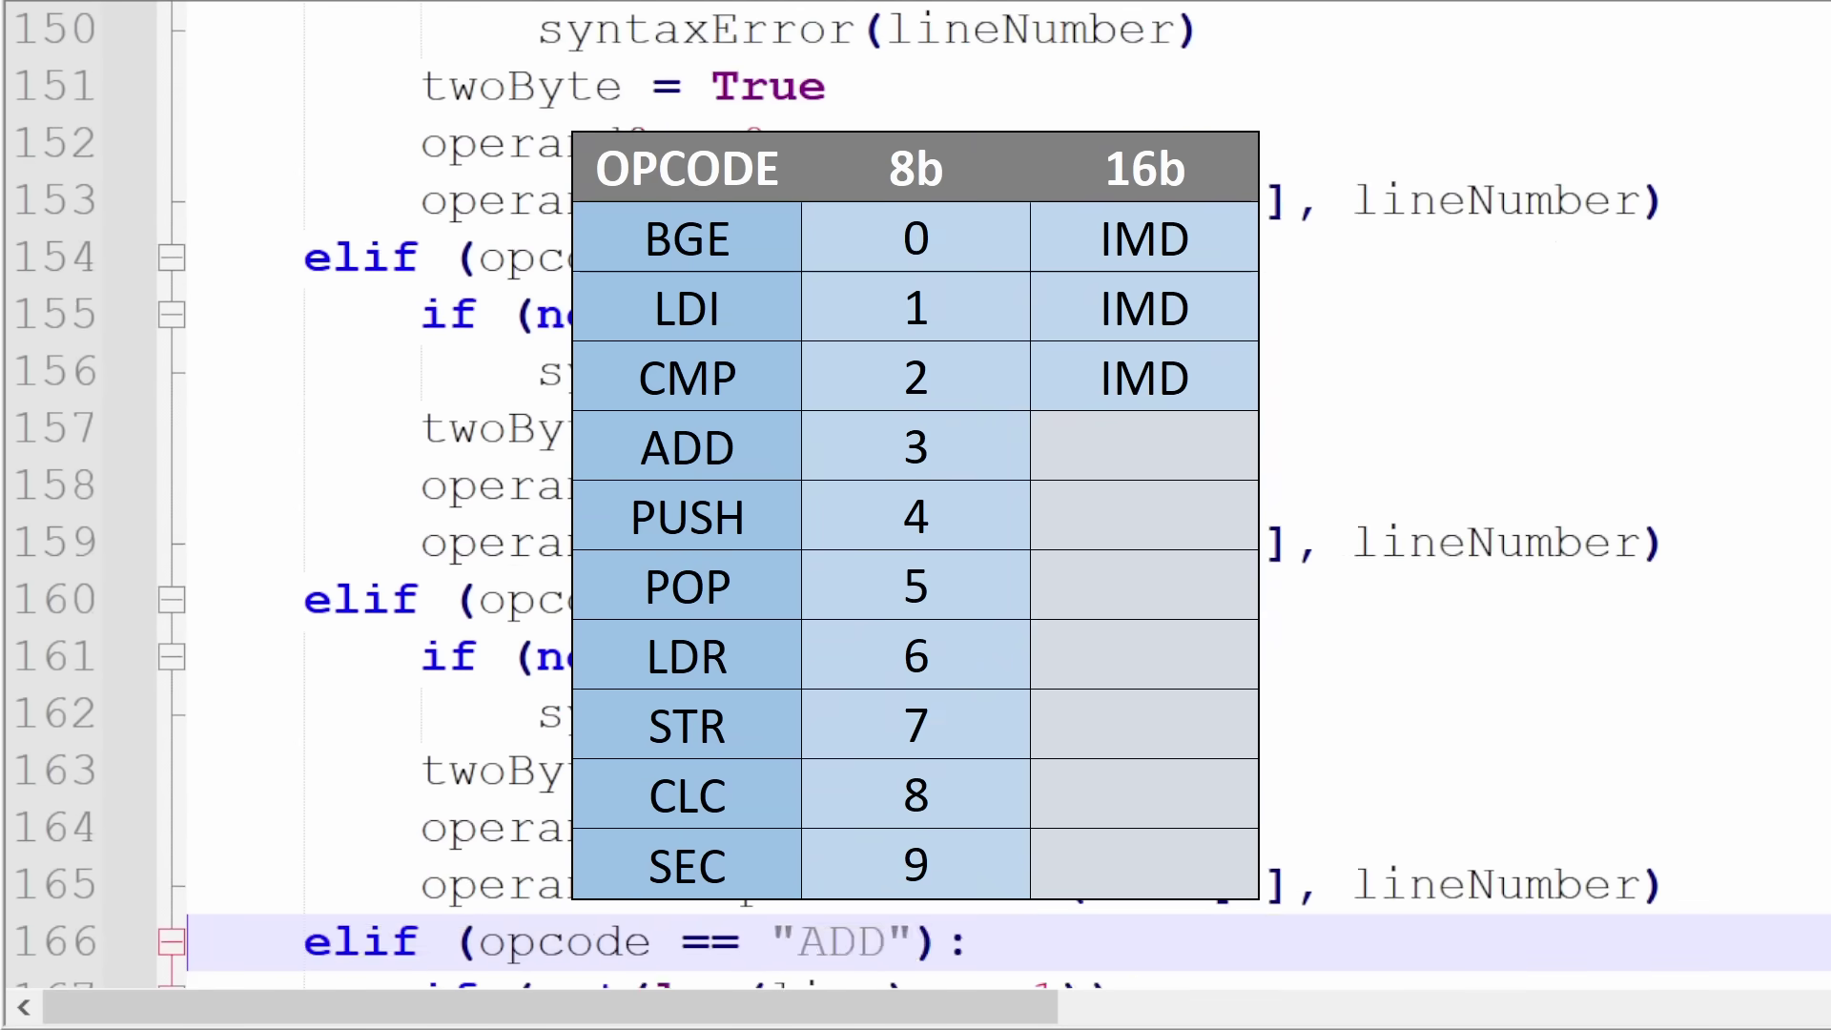
key("Down")
key("Down")
key("Down")
key("Down")
key("Down")
key("Down")
key("Down")
key("Down")
key("Down")
key("Down")
key("Down")
key("Down")
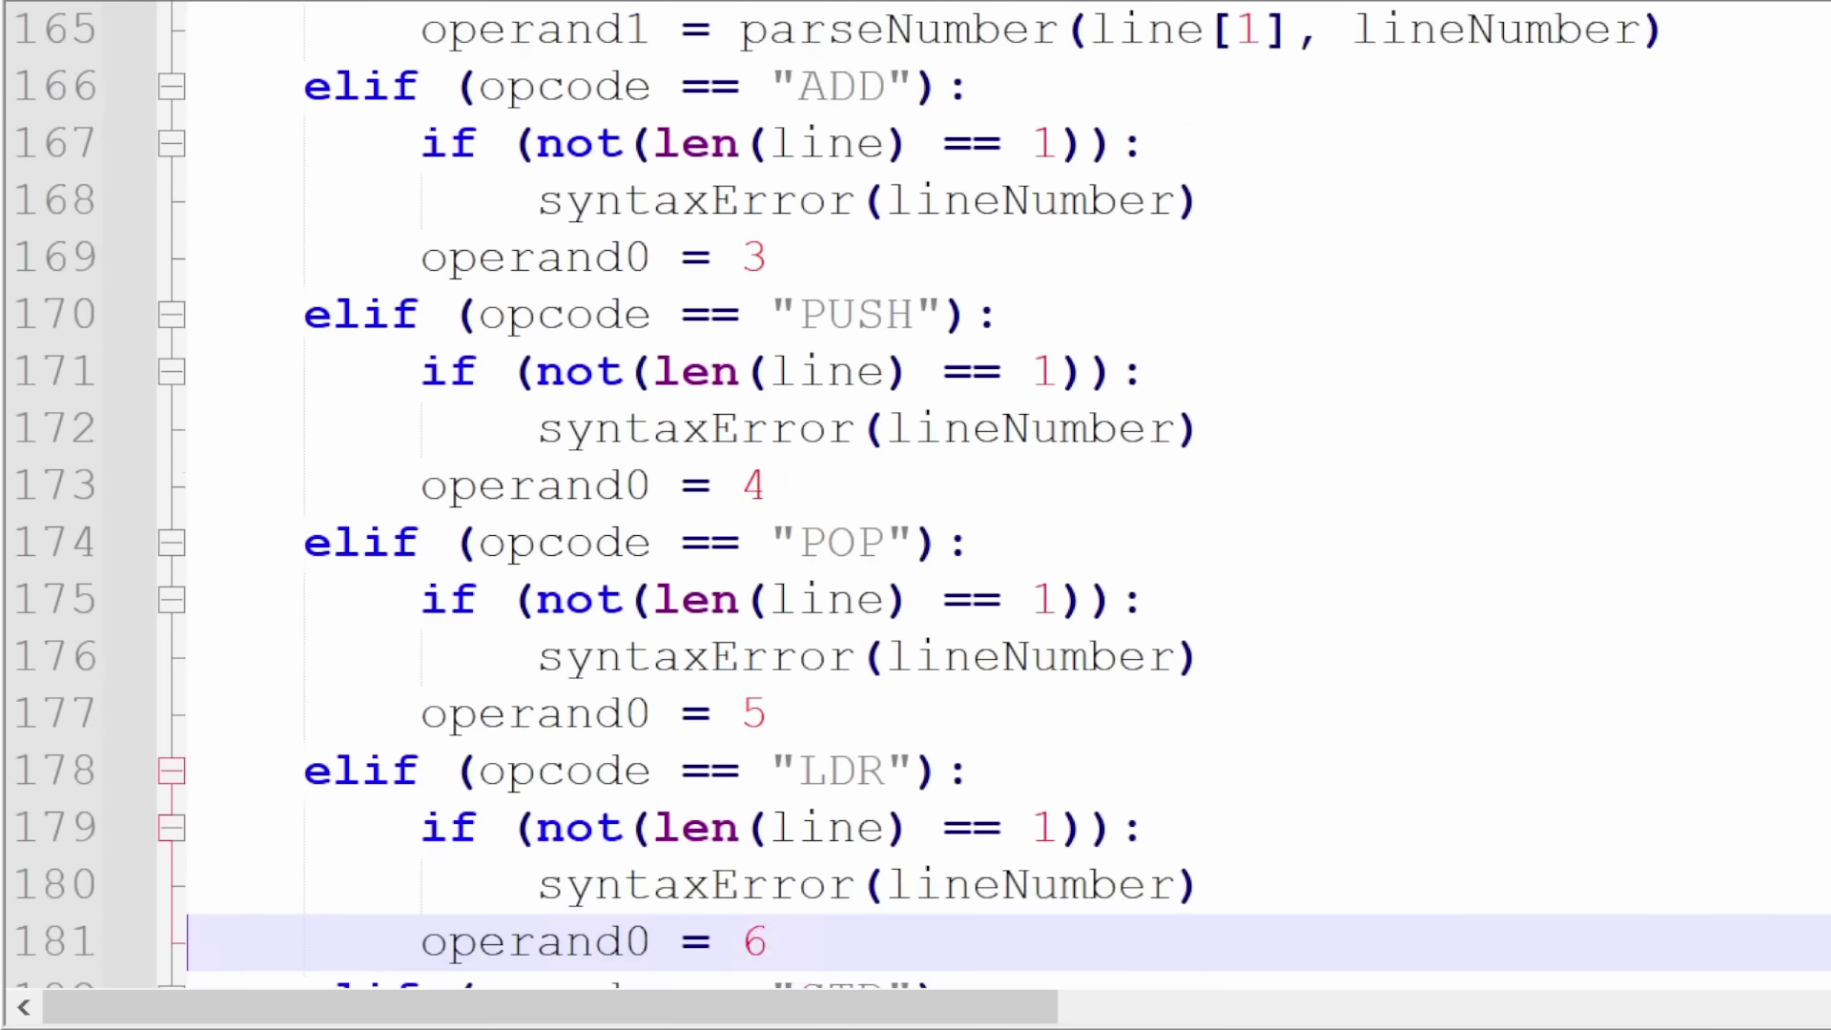
key("Down")
key("Down")
key("Down")
key("Down")
key("Down")
key("Down")
key("Down")
key("Down")
key("Down")
key("Down")
key("Down")
key("Down")
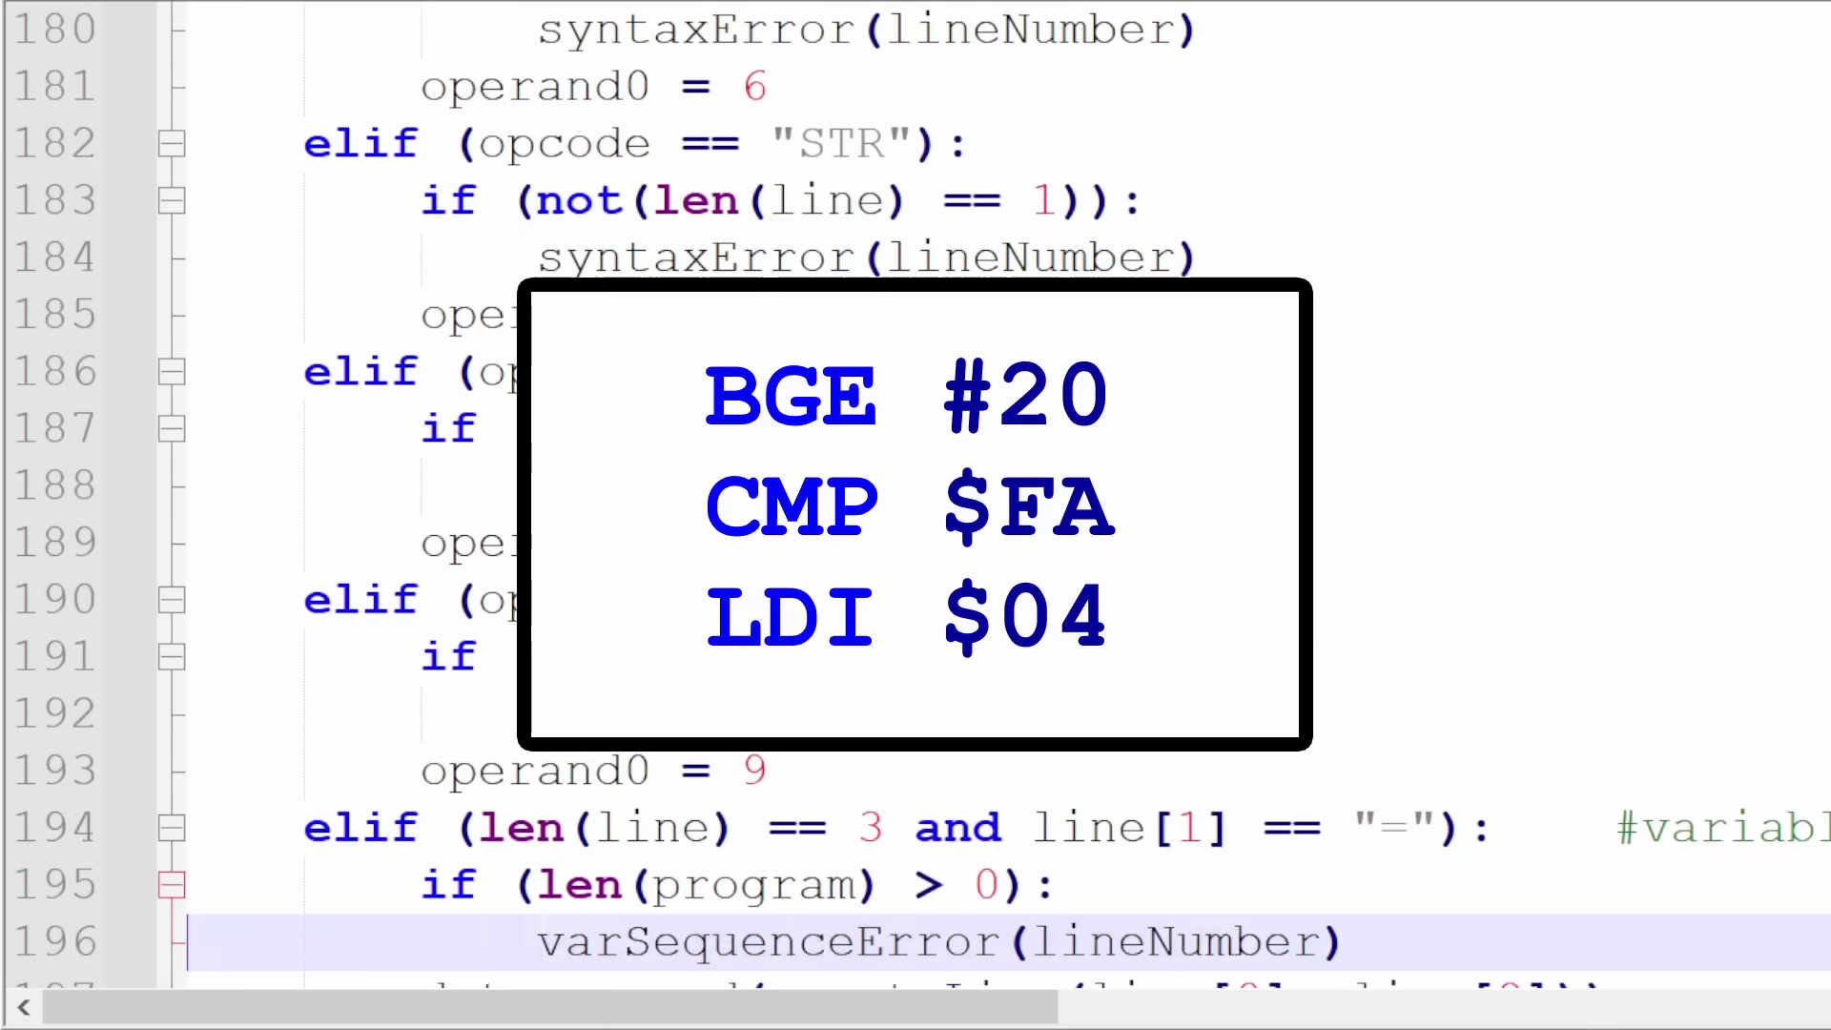
key("Down")
key("Down")
key("Down")
key("Down")
key("Down")
key("Down")
key("Down")
key("Down")
key("Down")
key("Down")
key("Down")
key("Down")
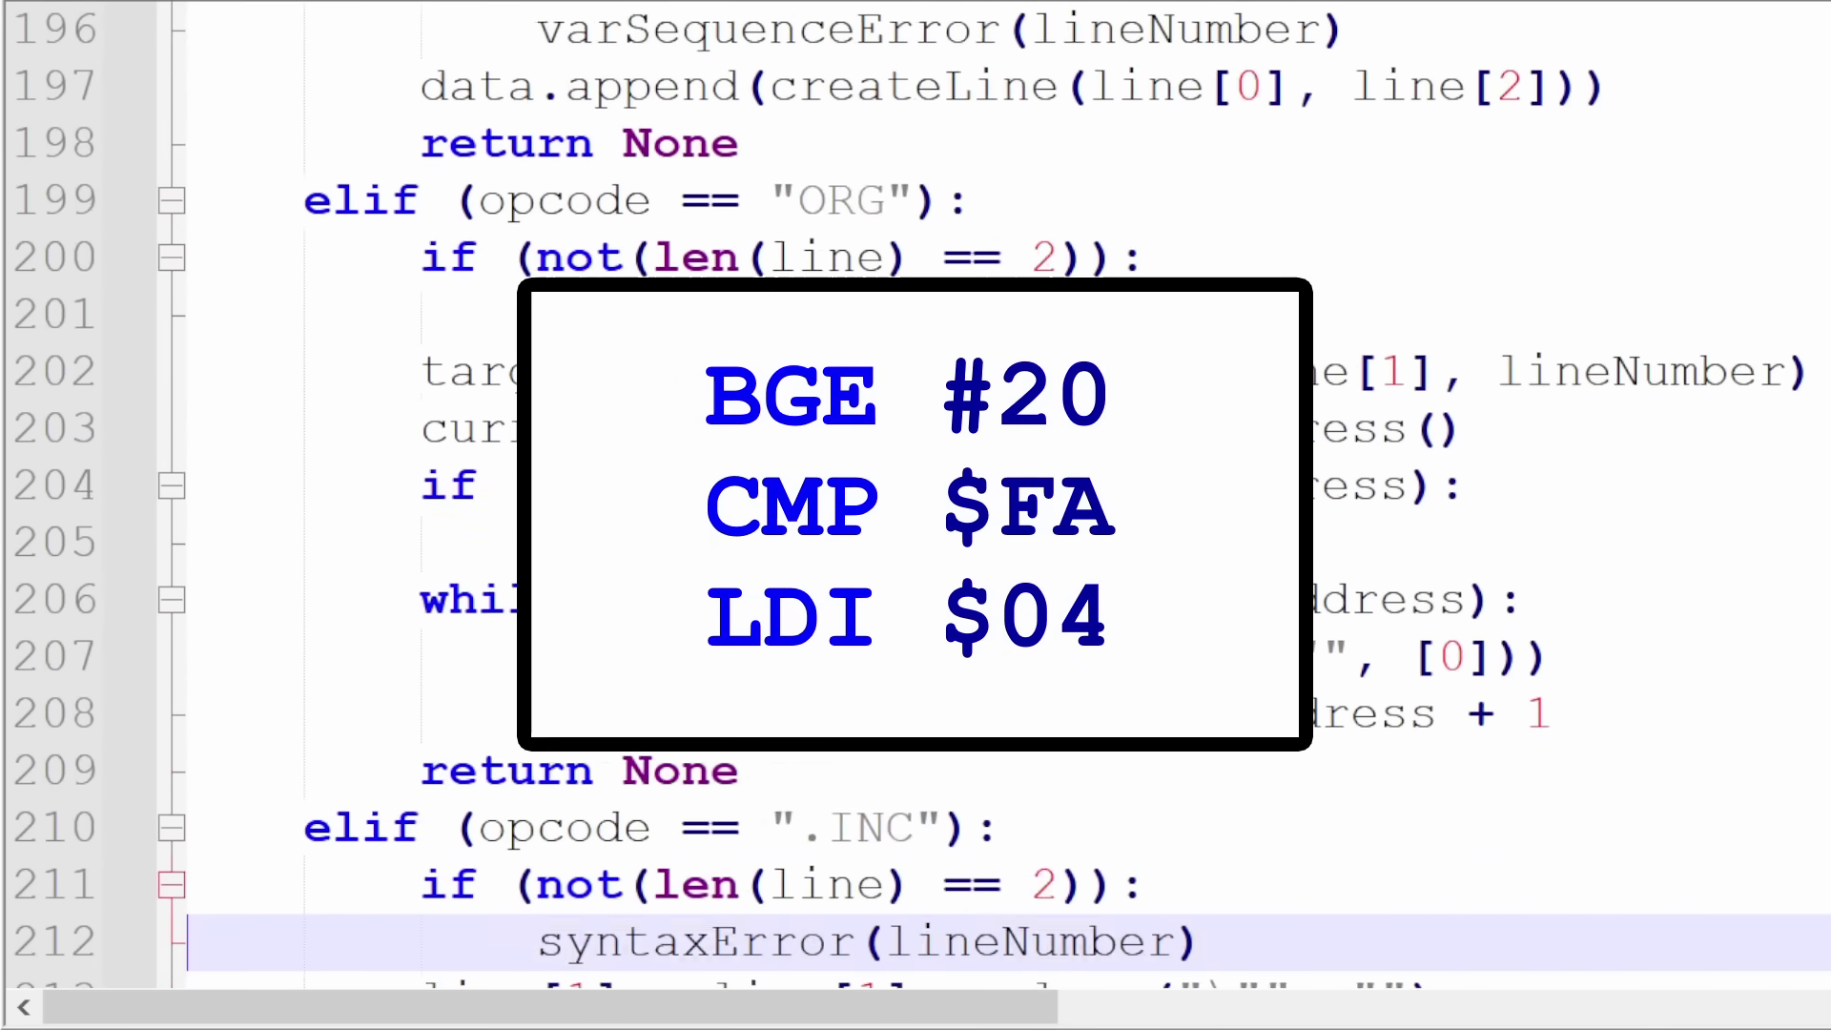
key("Down")
key("Down")
key("Down")
key("Down")
key("Down")
key("Down")
key("Down")
key("Down")
key("Down")
key("Down")
key("Down")
key("Down")
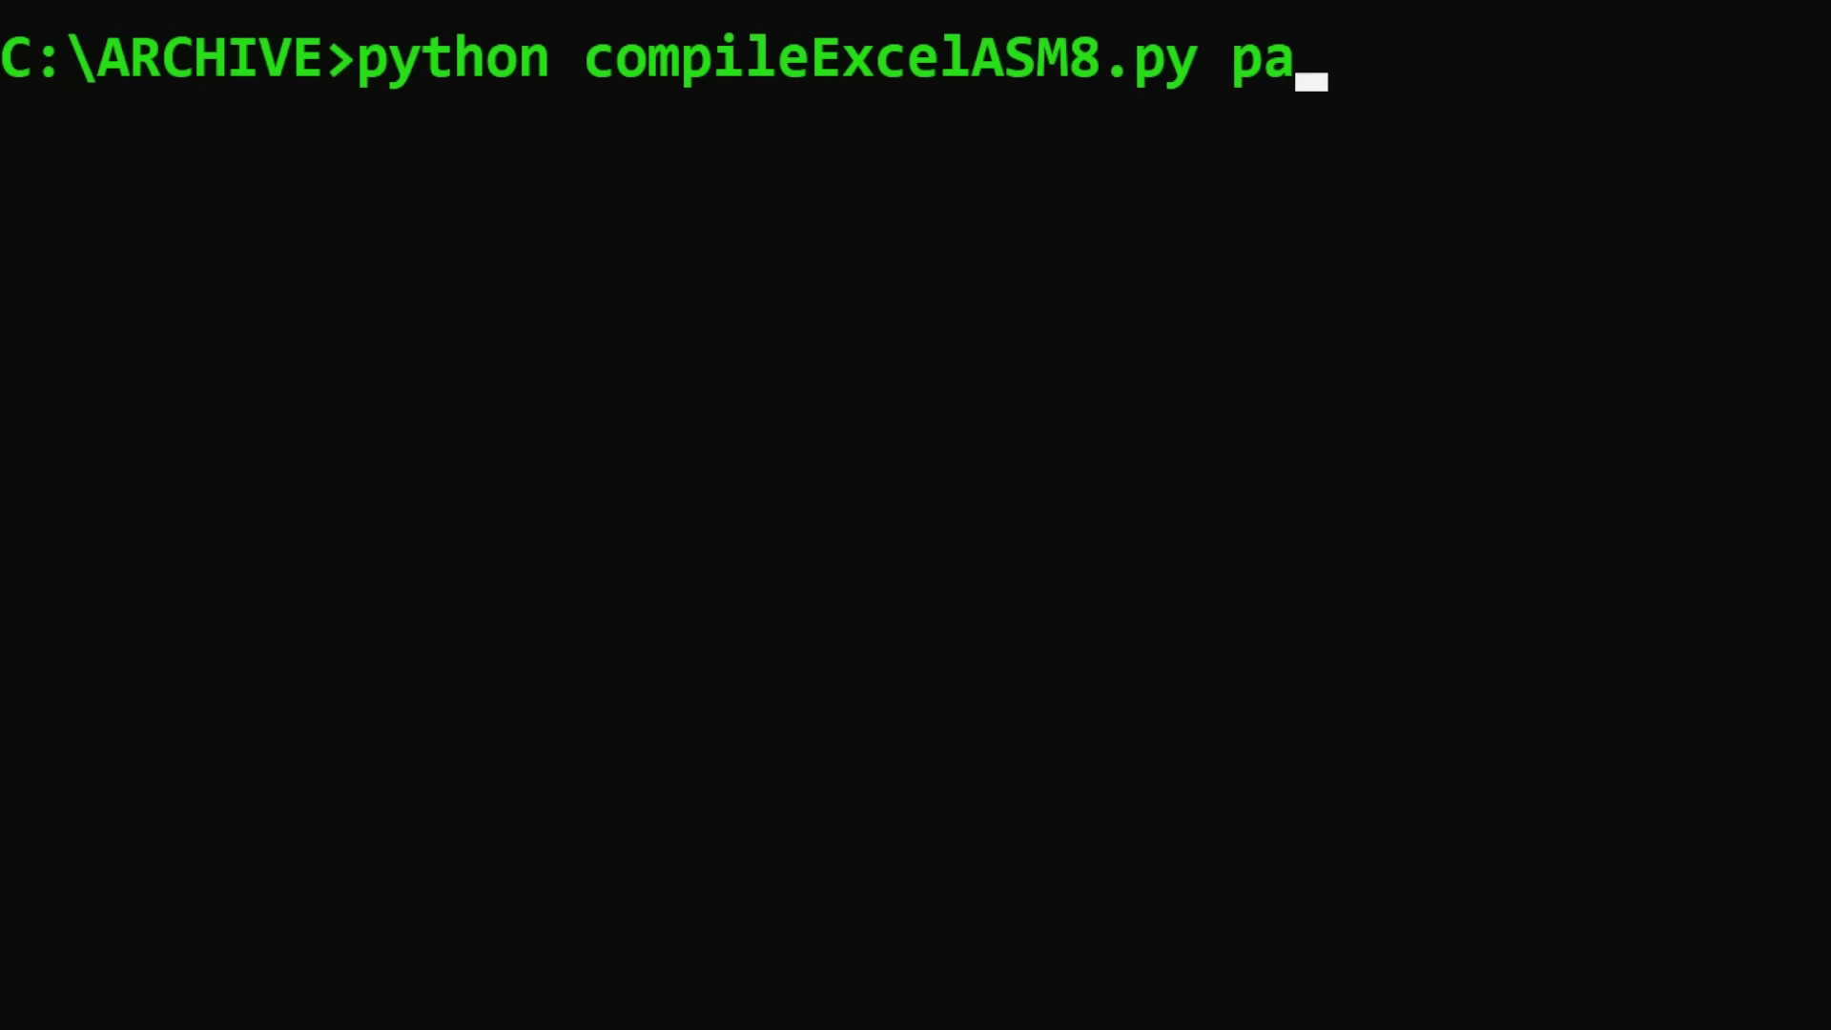
- Run compileExcelASM8.py on palette.s, writing 177 words into ROM.xlsx
key("Return")
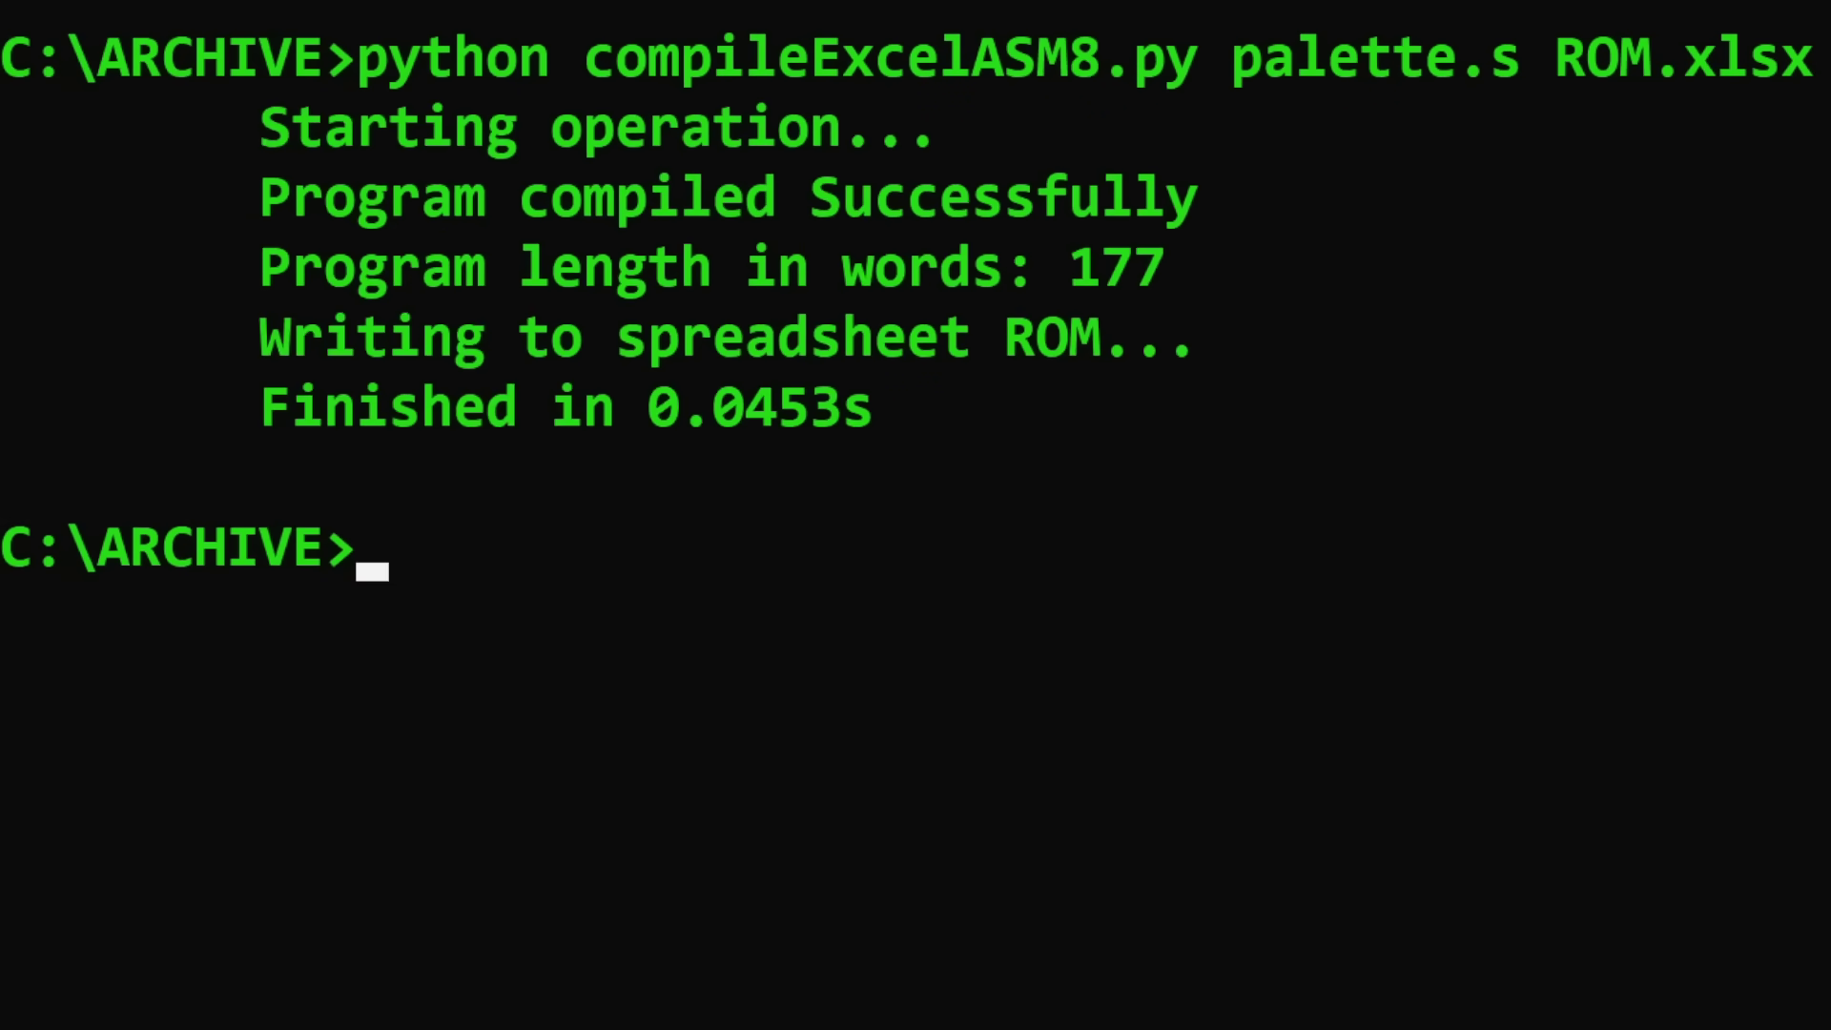